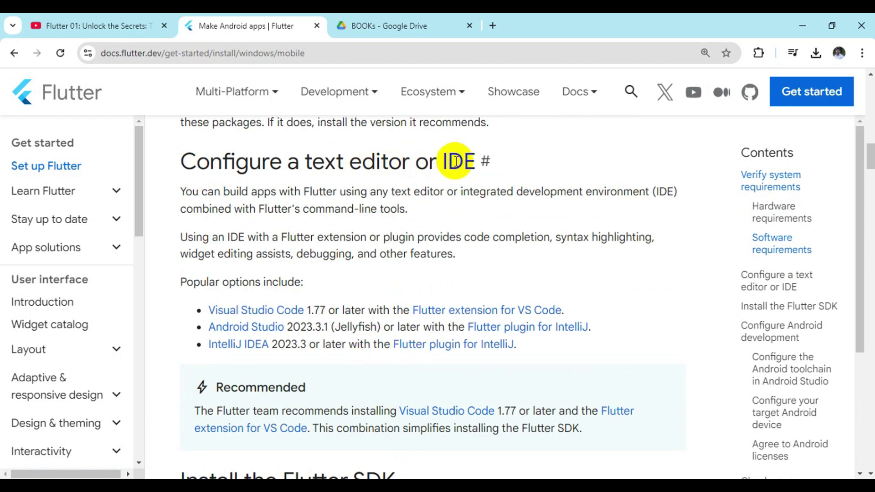
Review the IDE options and the VS Code instructions for installing the Flutter SDK in the Windows mobile setup guide.
drag(463, 161, 477, 162)
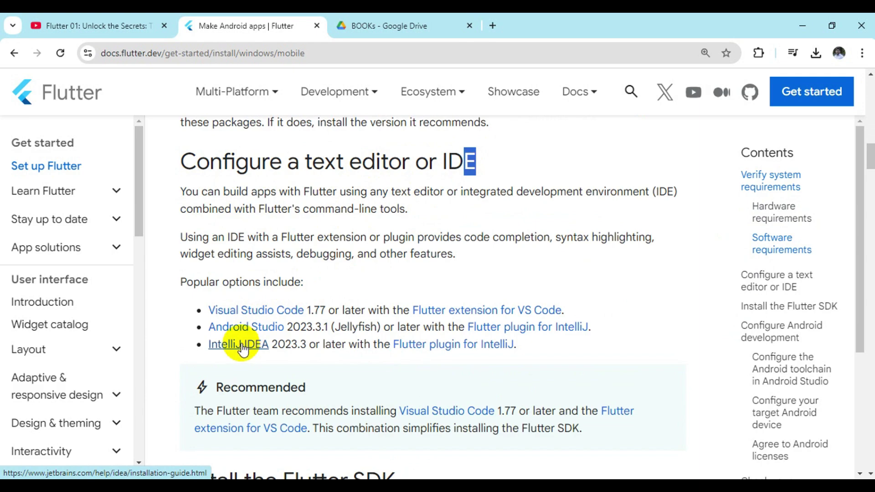
scroll(243, 348, down, 5)
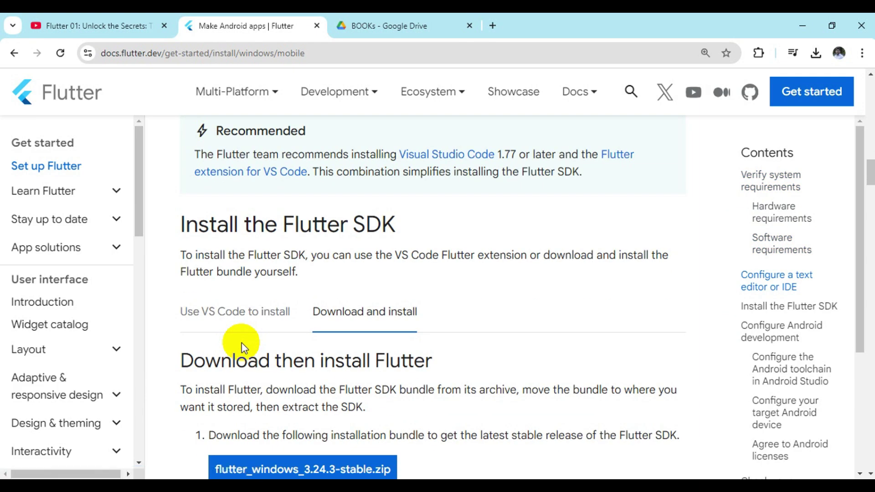
scroll(239, 346, up, 2)
scroll(235, 348, down, 4)
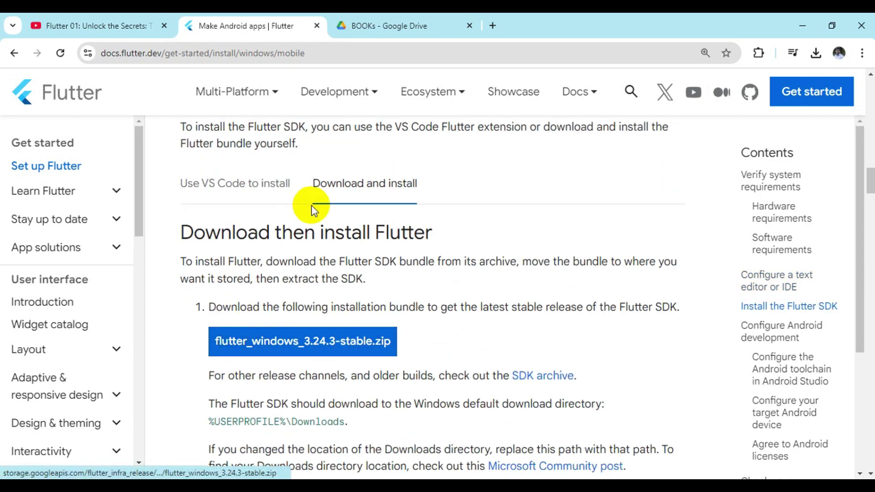
click(203, 184)
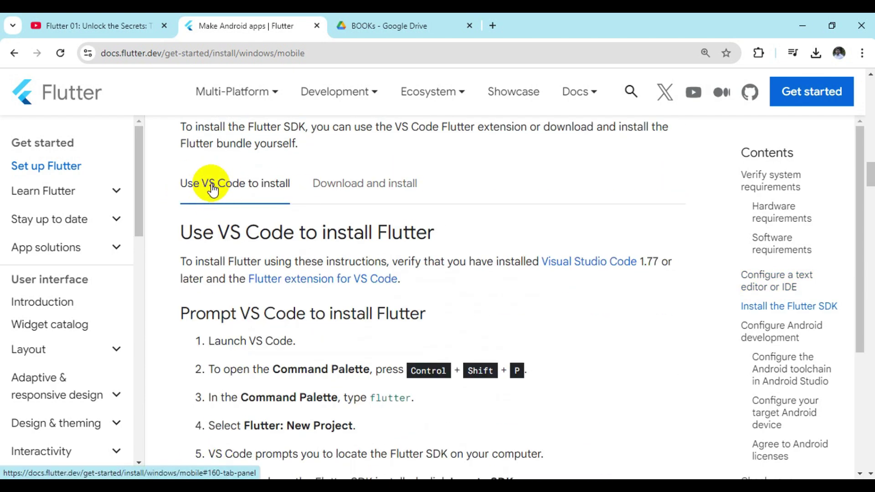
scroll(260, 274, down, 4)
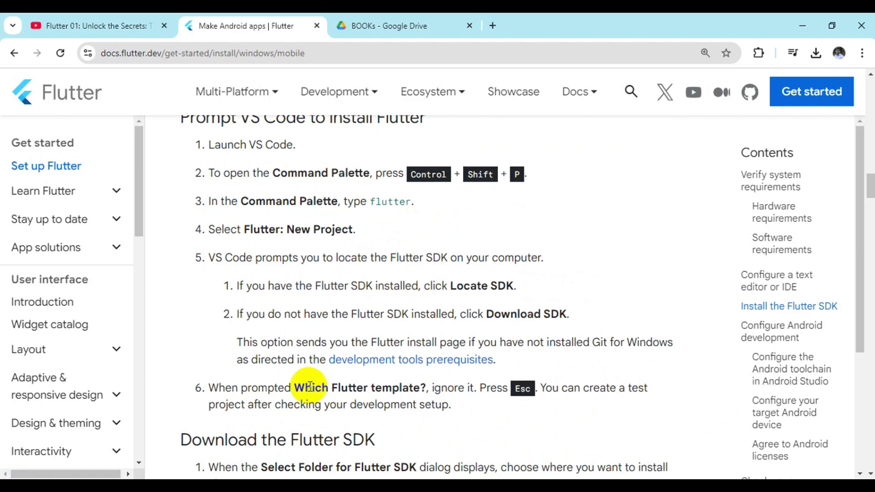
scroll(308, 386, down, 5)
scroll(305, 383, up, 15)
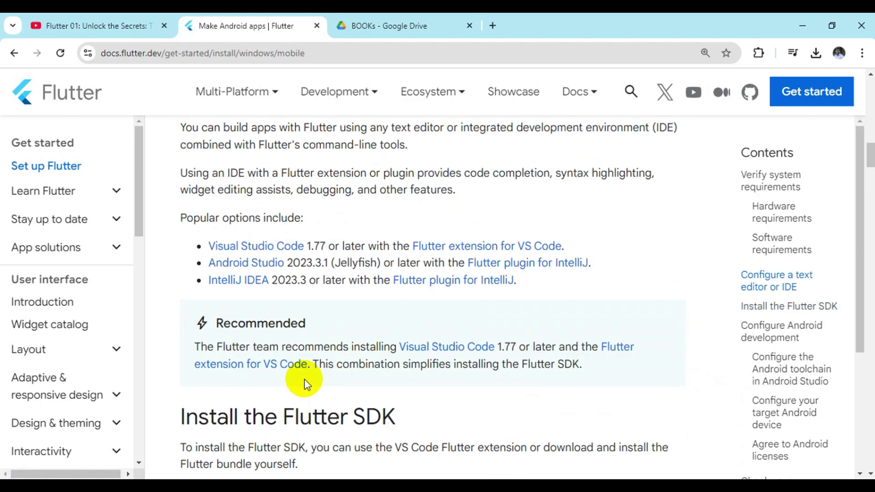
Display the guide's Download and install instructions, and show the already downloaded flutter_windows_3.24.3-stable.zip in its folder.
scroll(439, 359, down, 5)
click(344, 248)
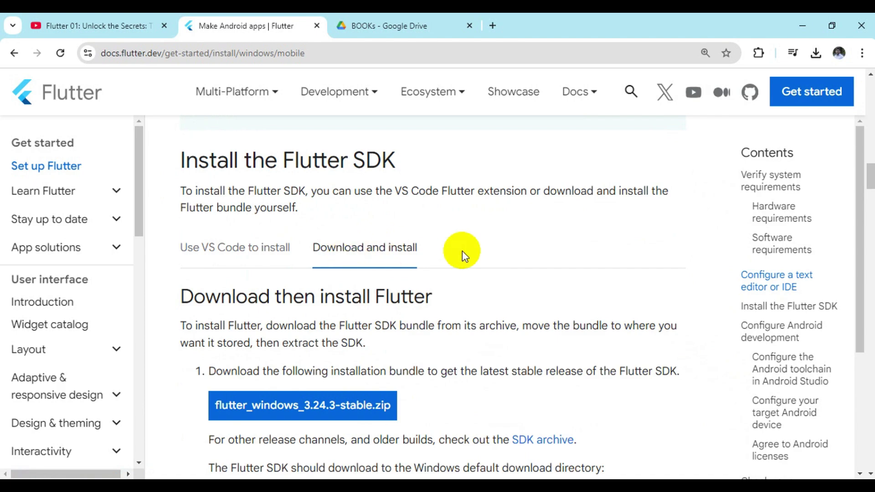
scroll(447, 264, down, 4)
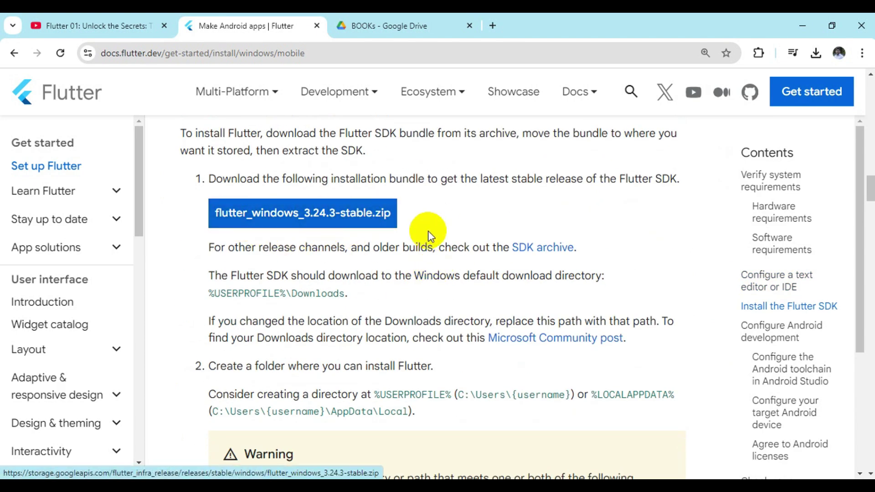
click(815, 53)
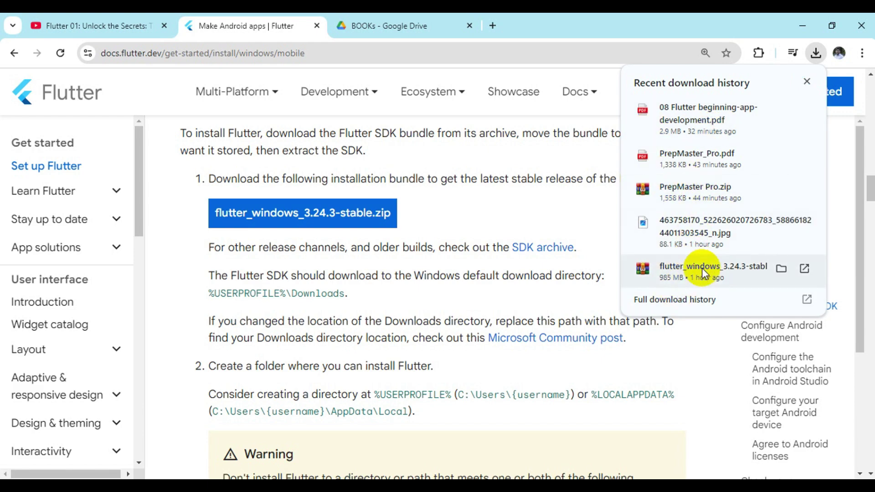
scroll(390, 289, down, 6)
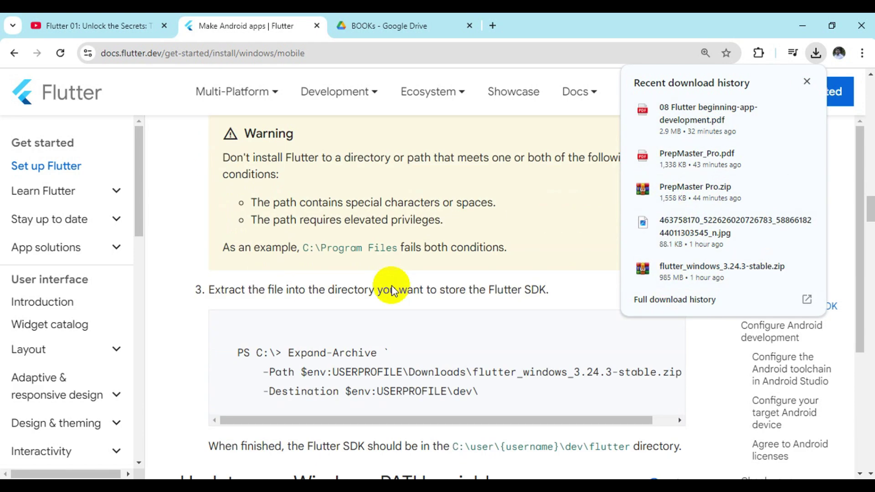
scroll(391, 285, up, 4)
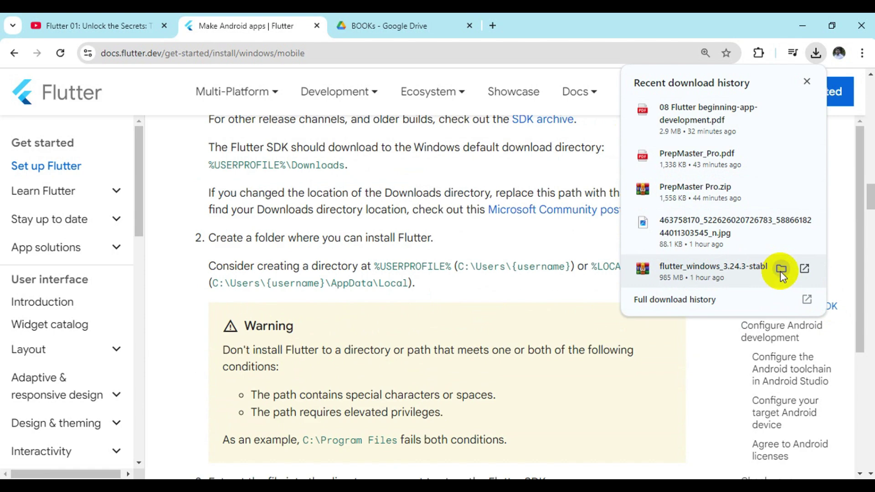
click(780, 271)
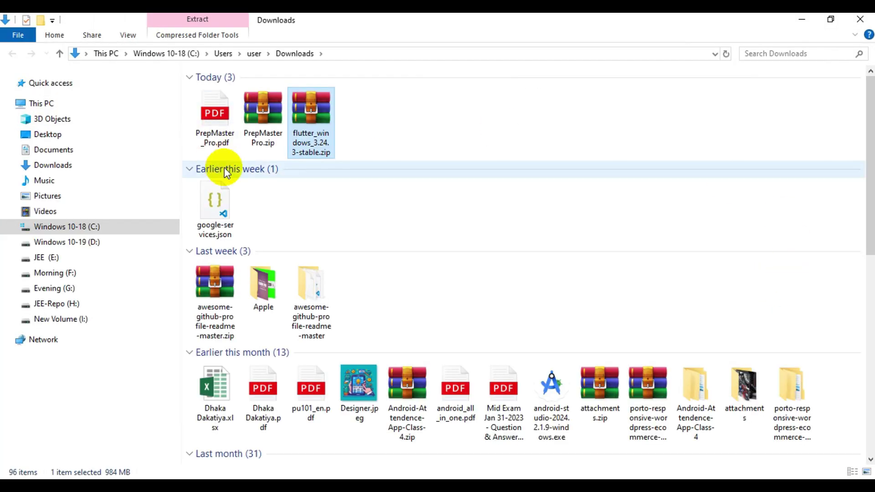
Copy flutter_windows_3.24.3-stable.zip from Downloads into the root of the C: drive, granting administrator permission.
right_click(314, 122)
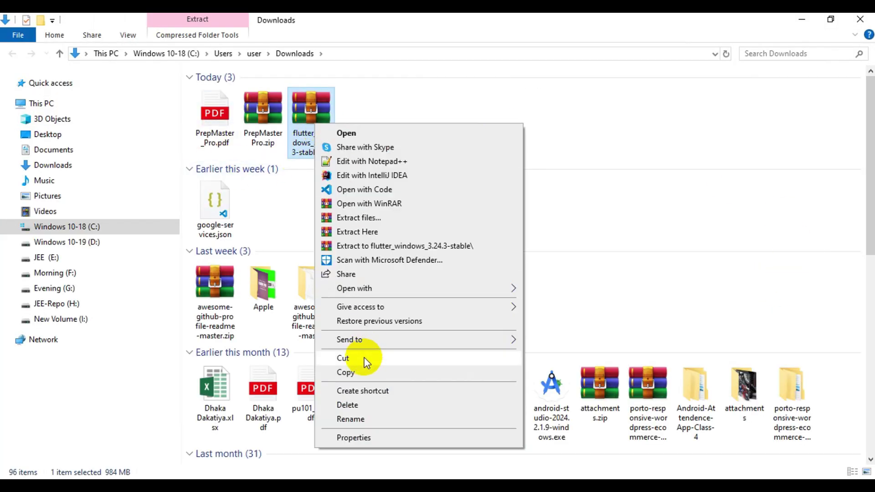
click(364, 373)
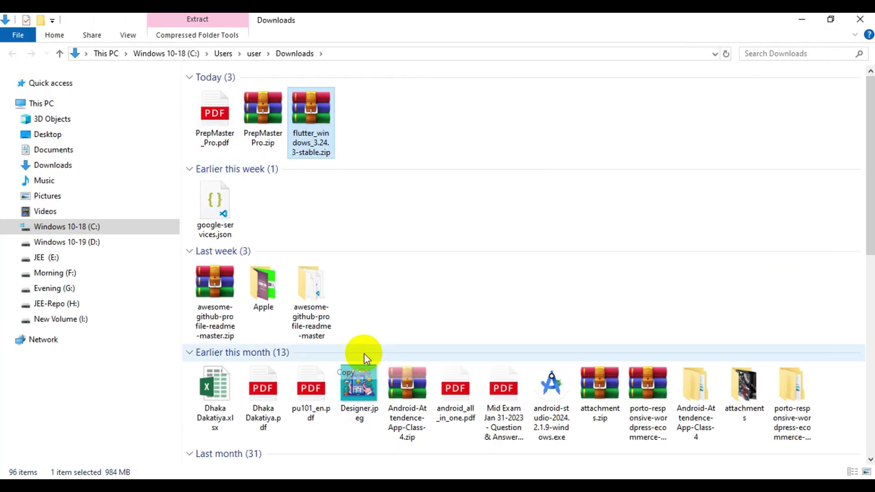
click(87, 228)
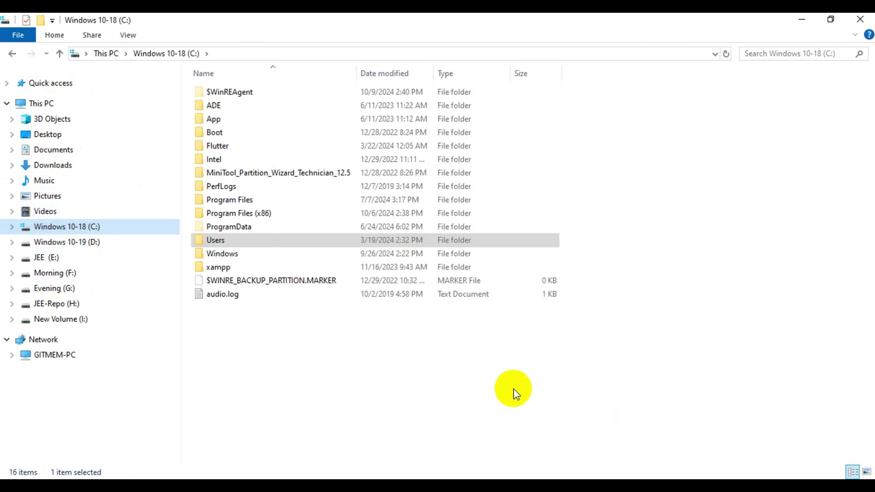
click(366, 395)
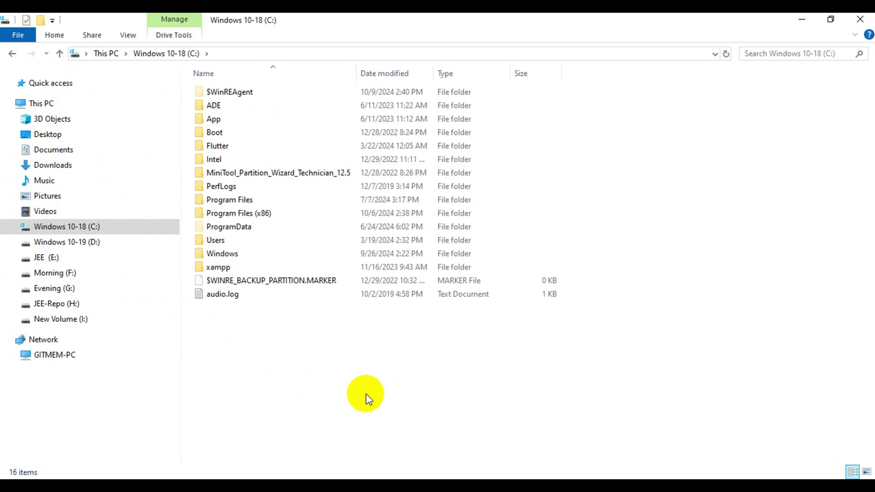
right_click(609, 395)
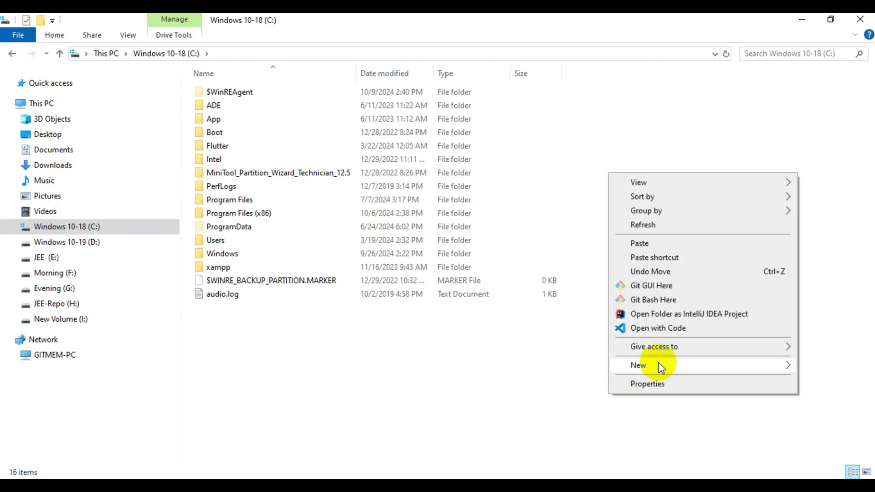
click(652, 243)
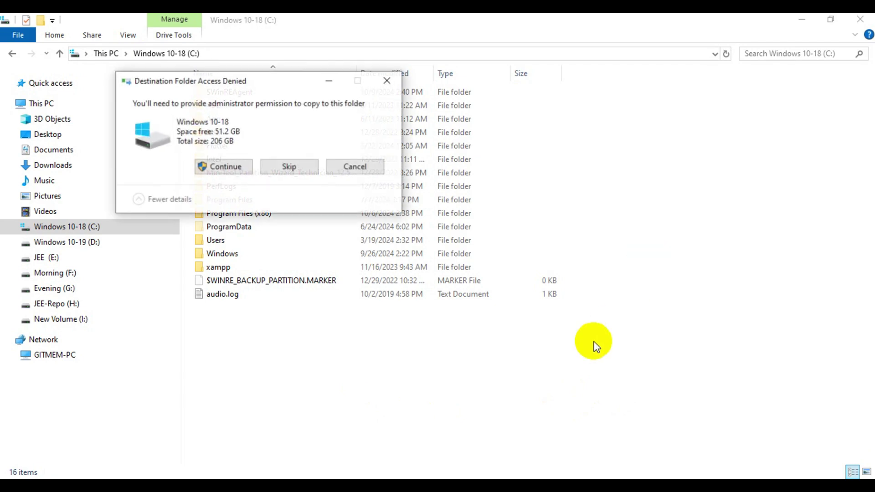
click(223, 167)
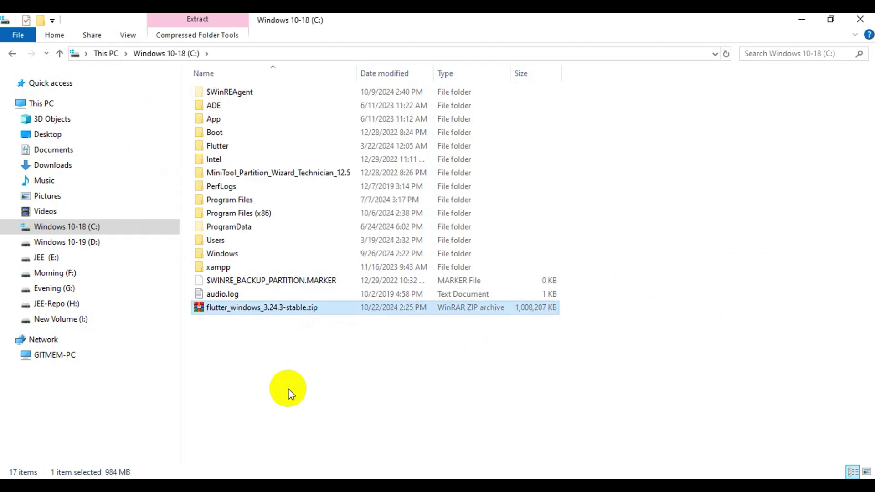
Extract flutter_windows_3.24.3-stable.zip directly into the C: drive root, replacing all existing files.
double_click(250, 306)
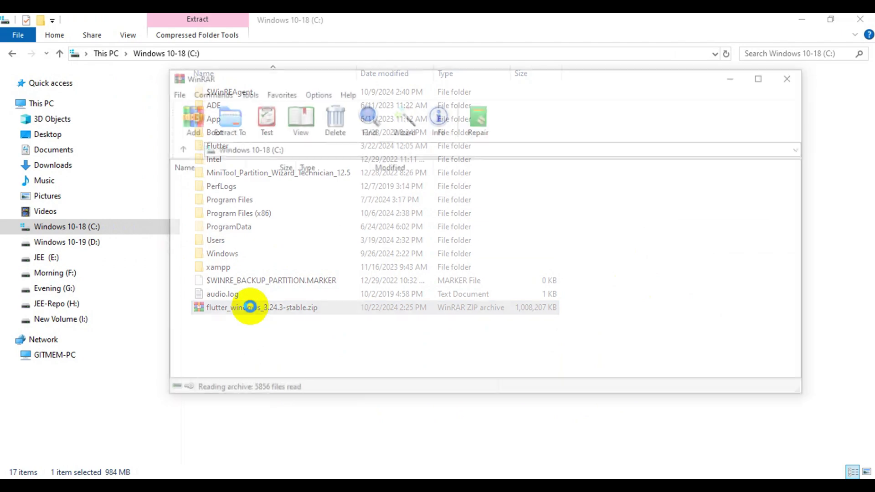
click(790, 76)
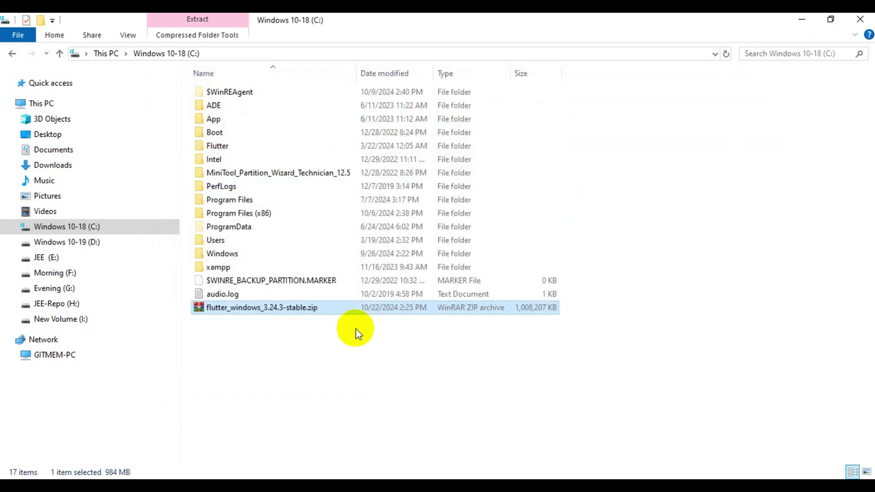
right_click(285, 307)
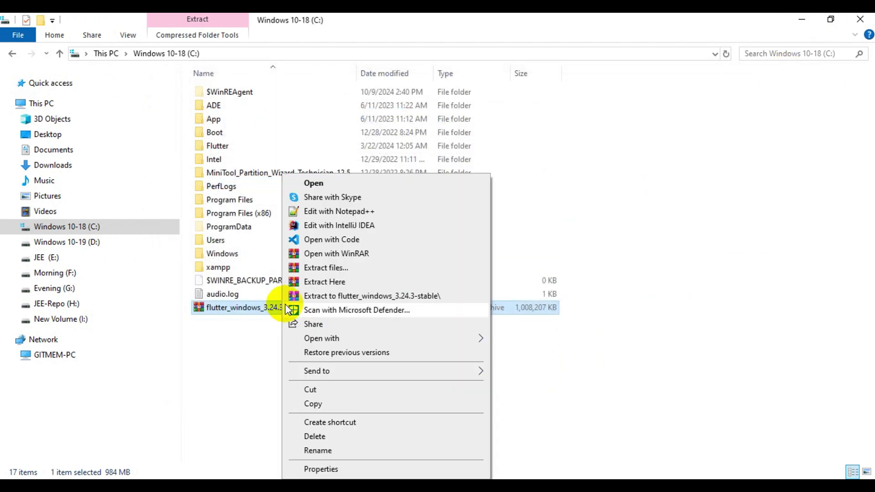
click(338, 279)
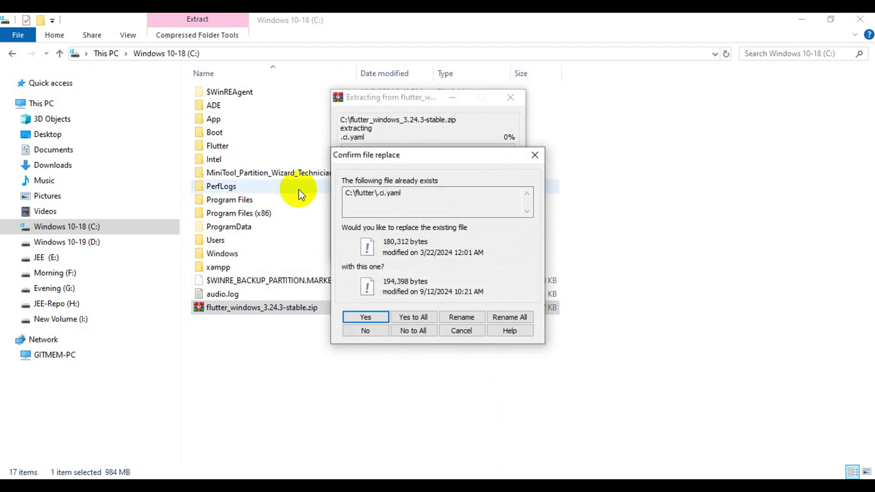
click(414, 316)
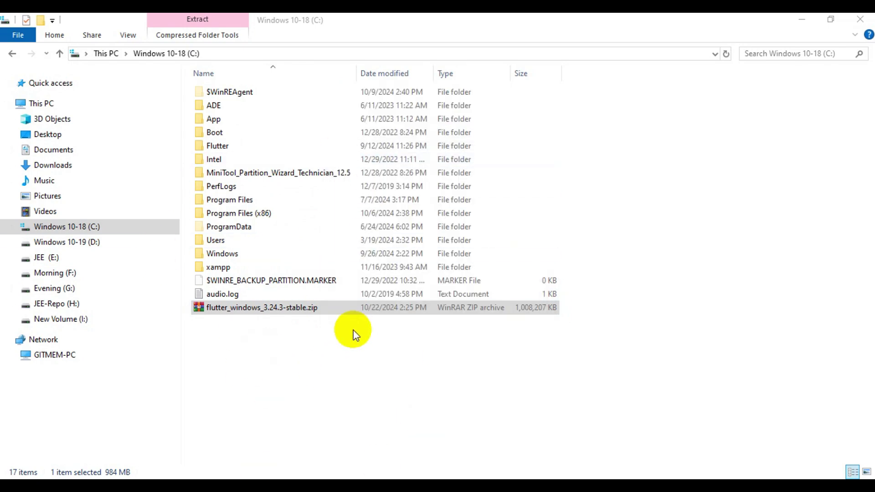
Open the bin folder inside the extracted Flutter folder and copy its full path, C:\Flutter\bin.
double_click(221, 147)
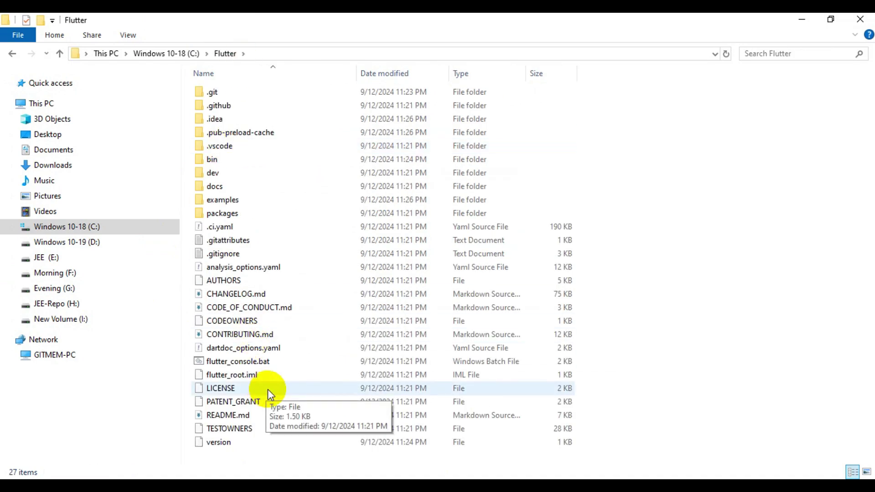
double_click(219, 162)
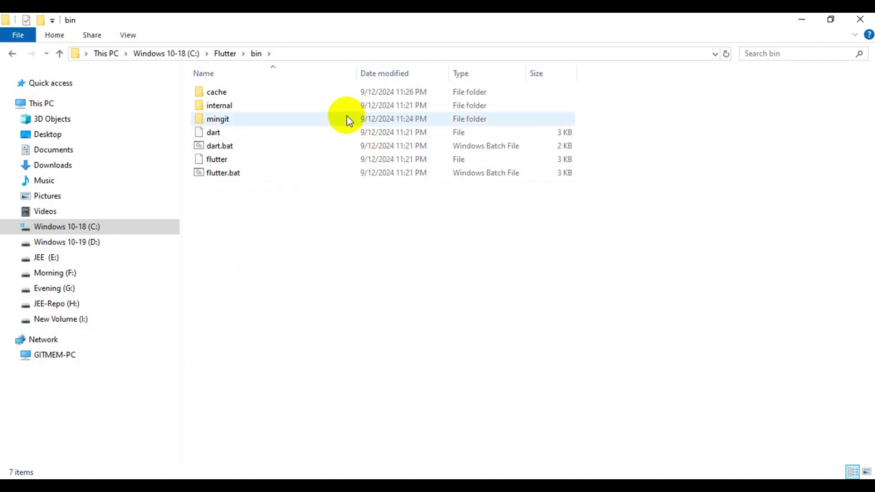
click(304, 53)
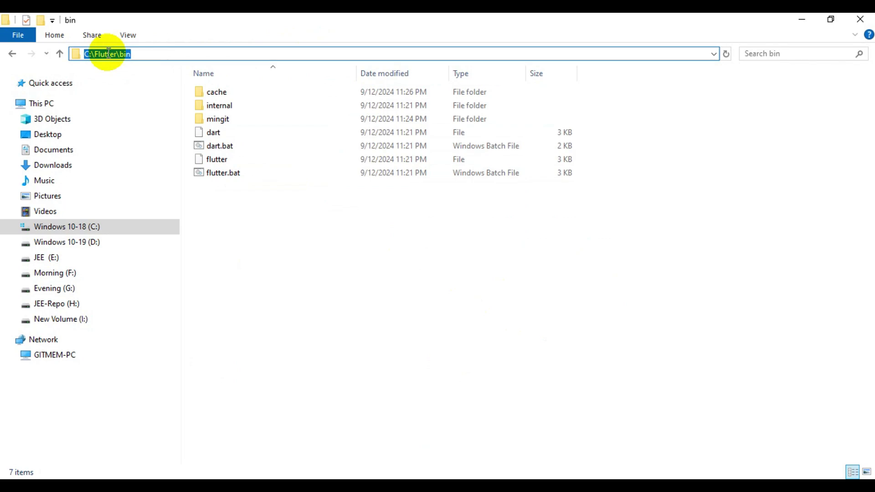
click(290, 249)
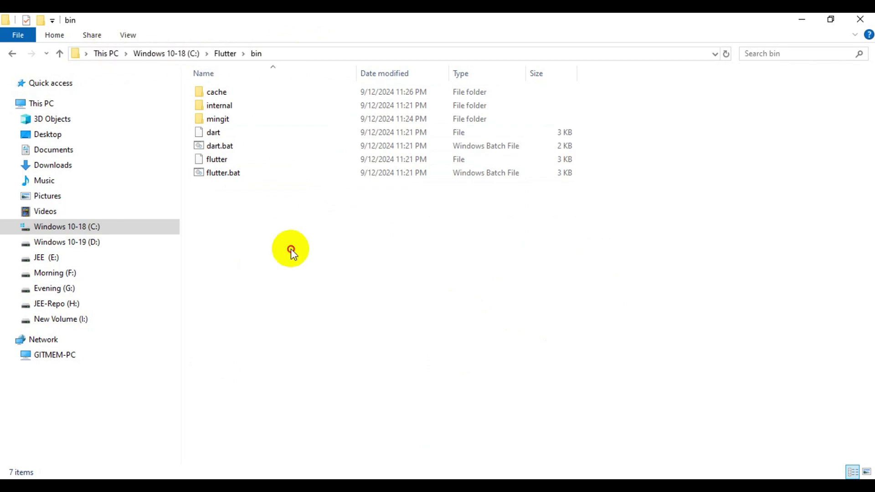
click(324, 55)
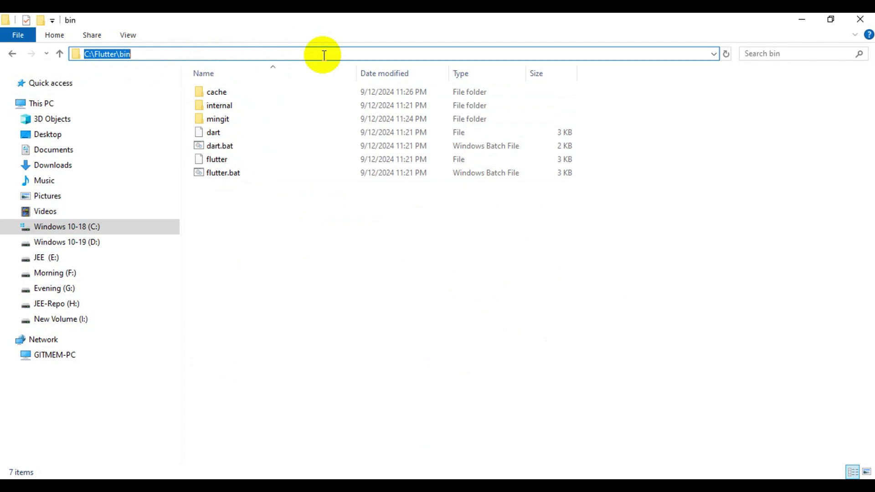
right_click(106, 53)
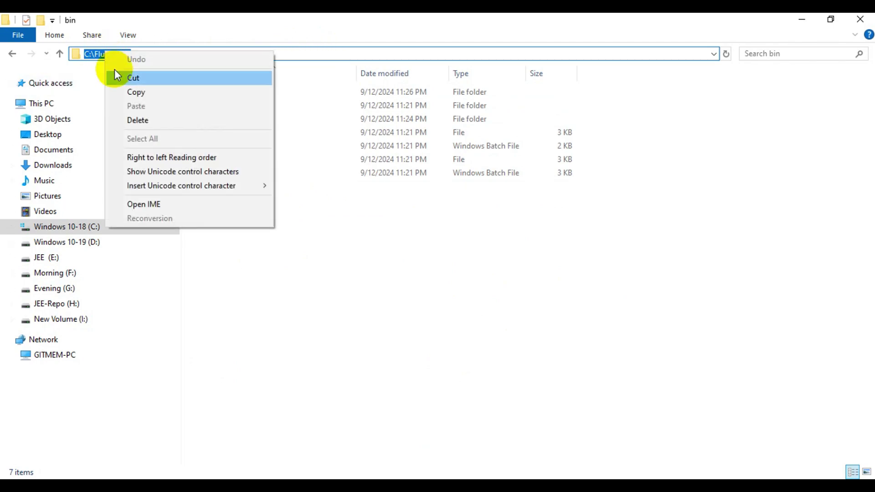
click(124, 94)
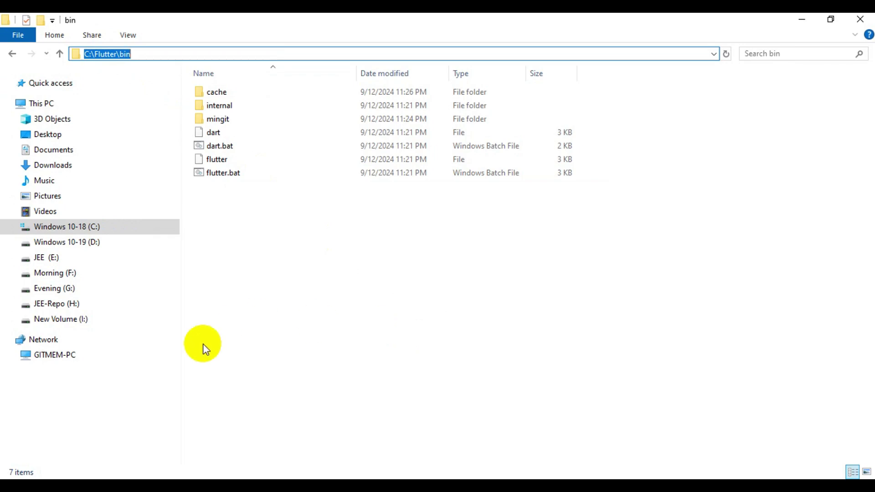
Search Windows for "system en" and open the system environment variables settings.
key(super)
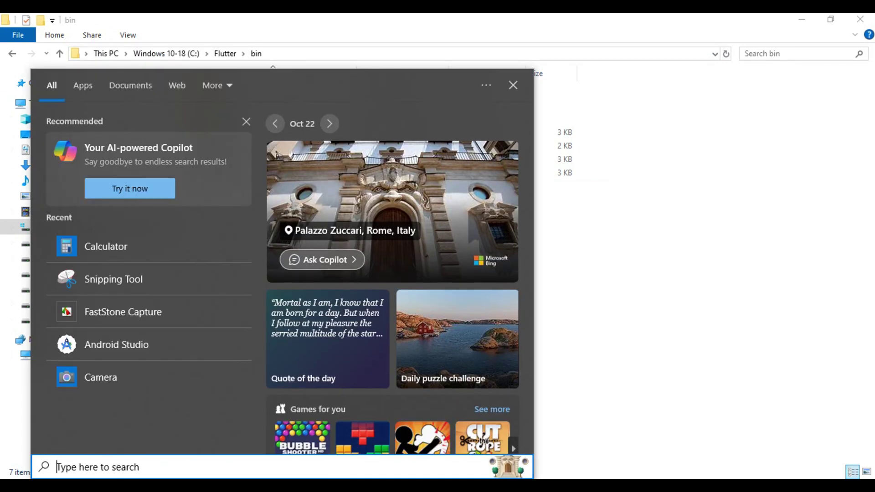
text(syste)
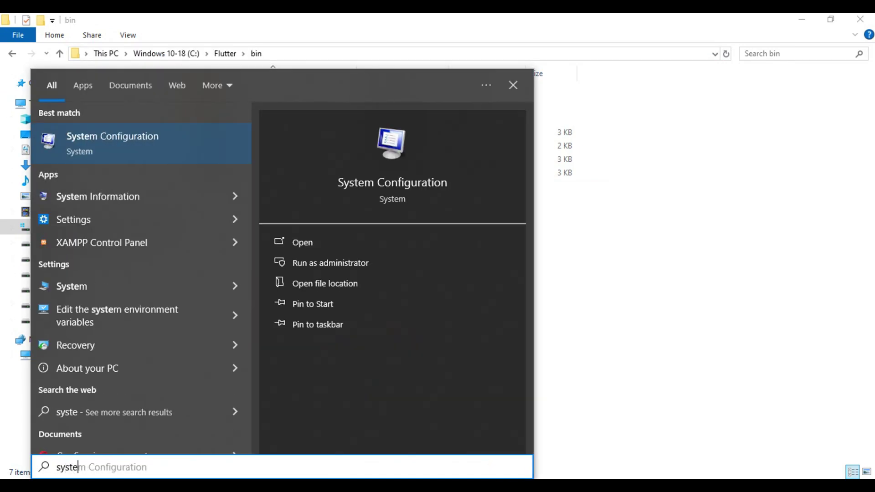
text(m en)
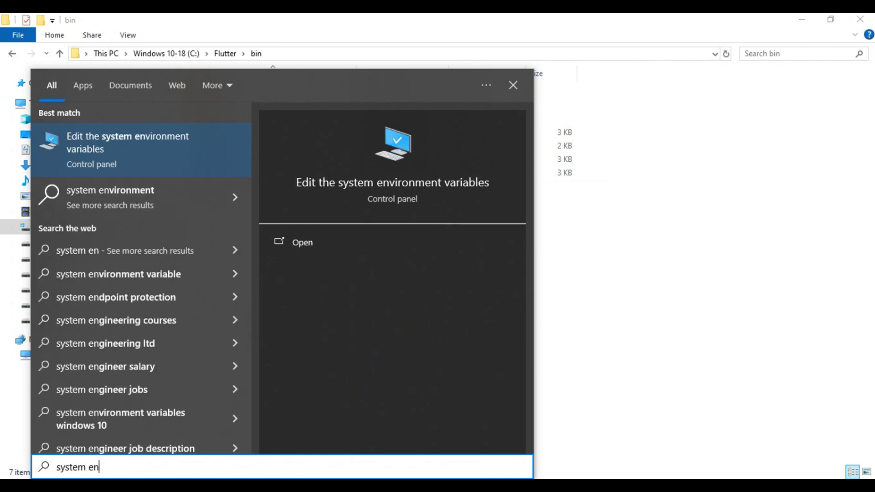
key(Return)
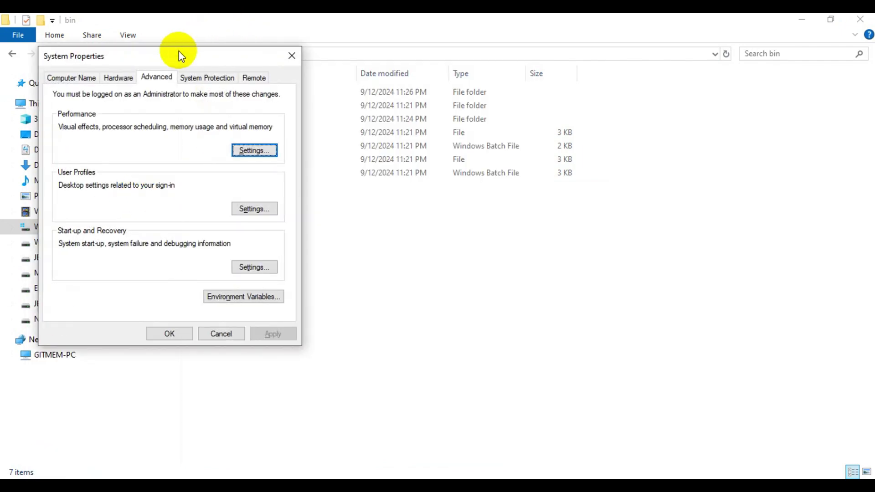
Open the environment variables and delete the existing C:\Flutter\bin entry from the user Path variable.
drag(179, 55, 584, 100)
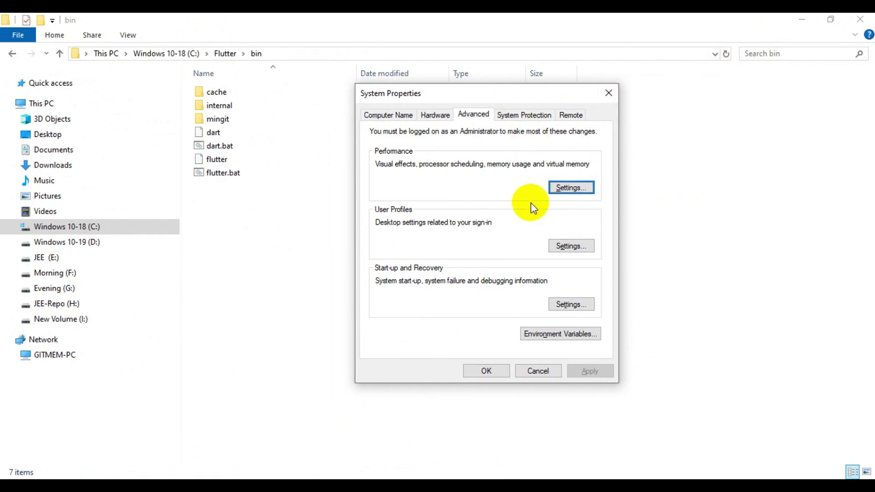
drag(470, 100, 468, 87)
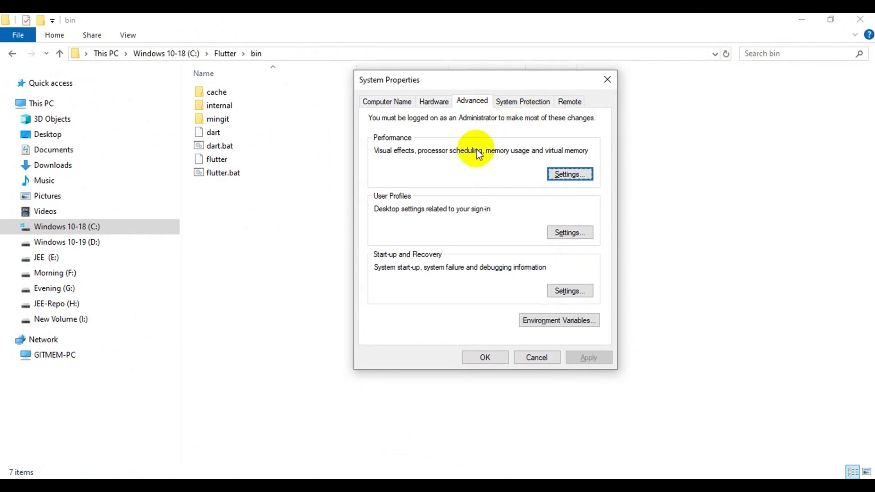
click(550, 321)
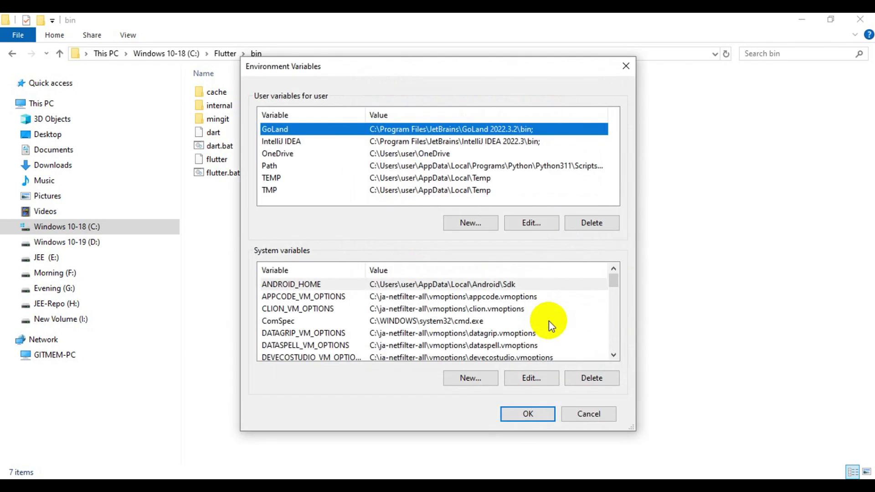
click(272, 164)
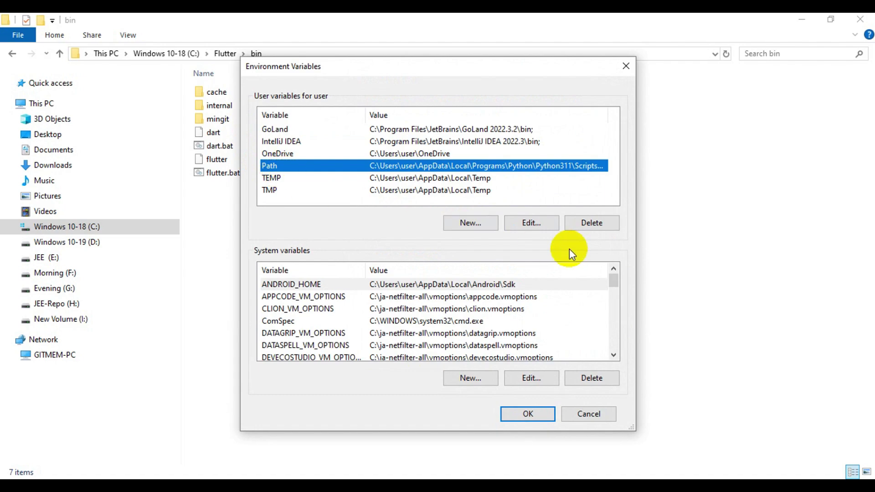
click(529, 225)
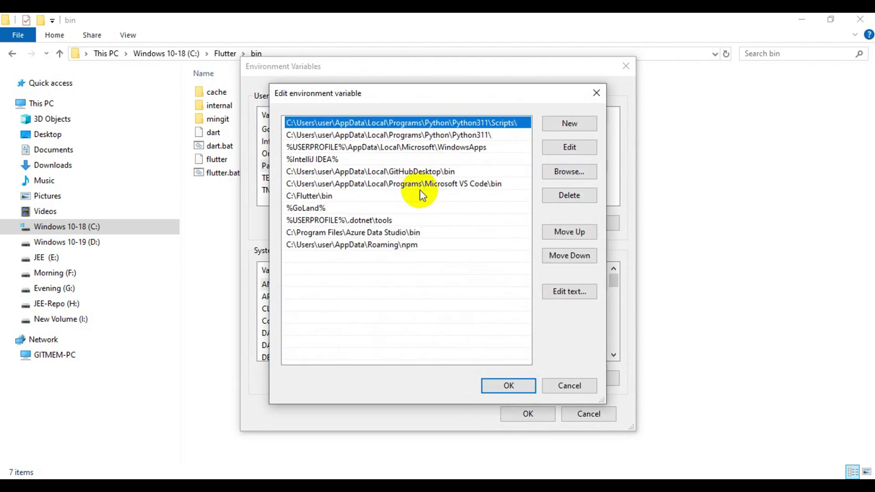
click(312, 195)
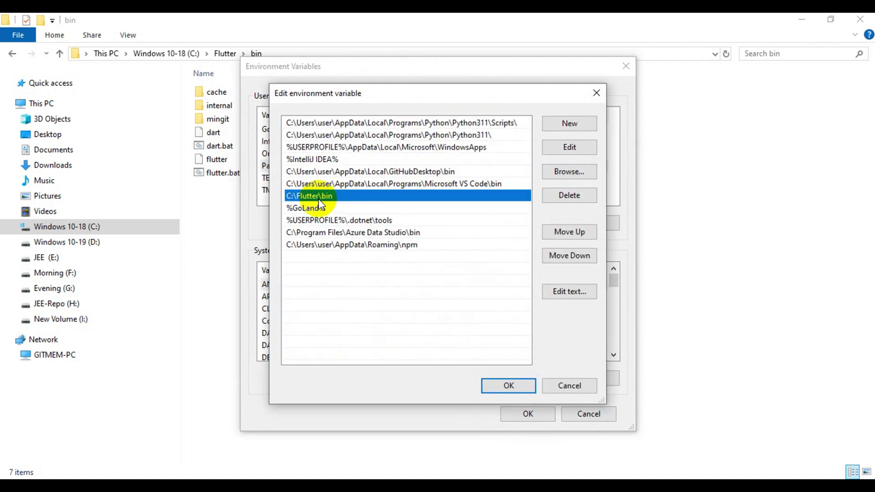
click(575, 197)
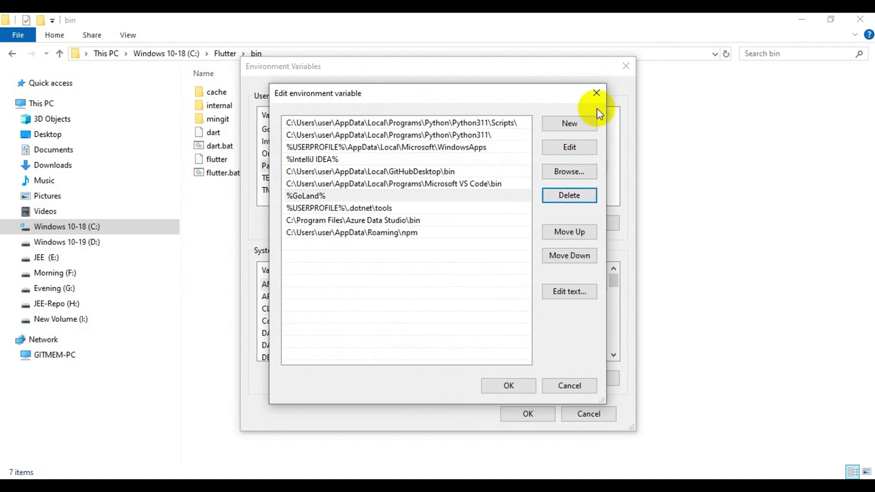
Add C:\Flutter\bin as a new entry in the user Path variable and confirm the edit.
click(568, 128)
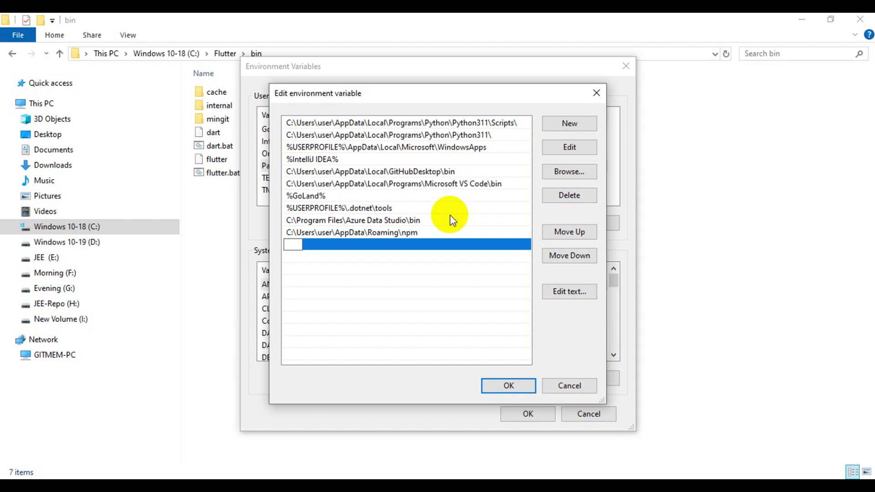
text(C:\Flutter\bin)
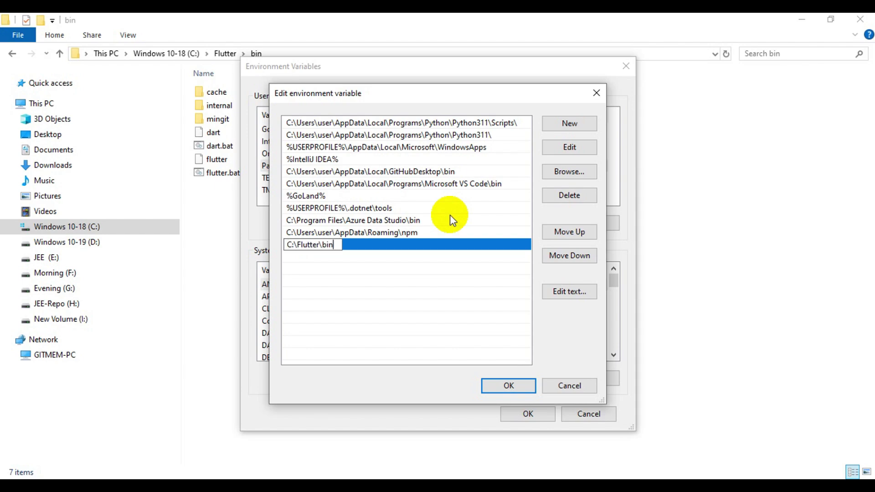
click(509, 385)
Add C:\Flutter\bin as a new entry in the system Path variable and save all environment variable changes.
scroll(442, 344, down, 5)
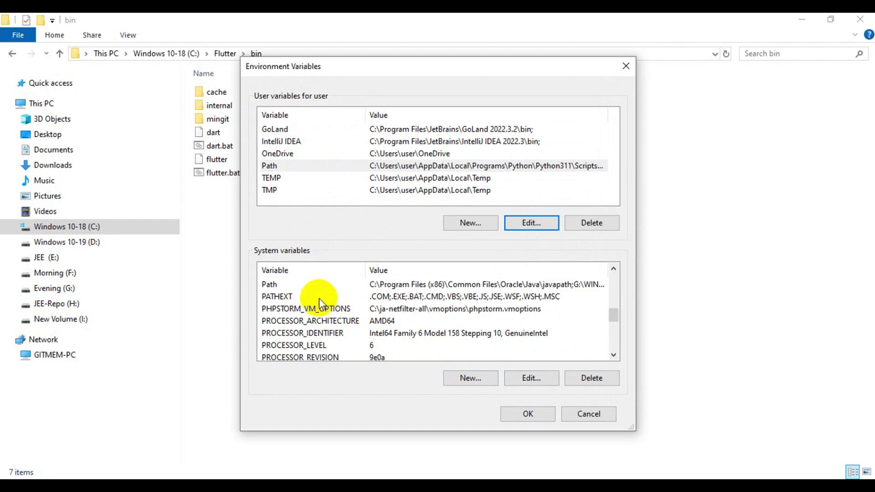
click(276, 285)
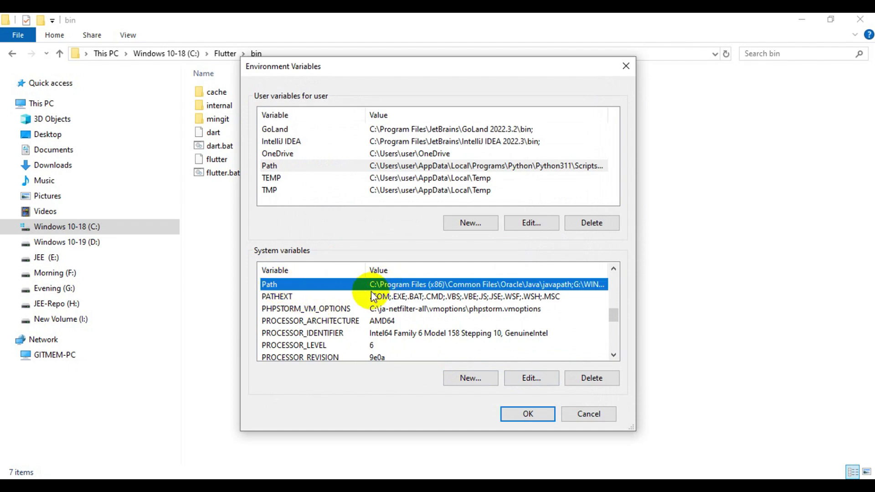
click(529, 380)
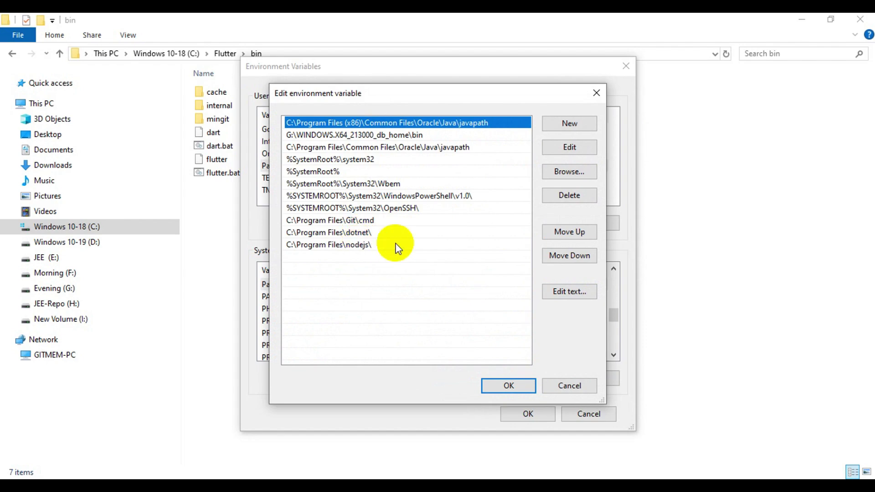
click(571, 126)
text(C:\Flutter\bin)
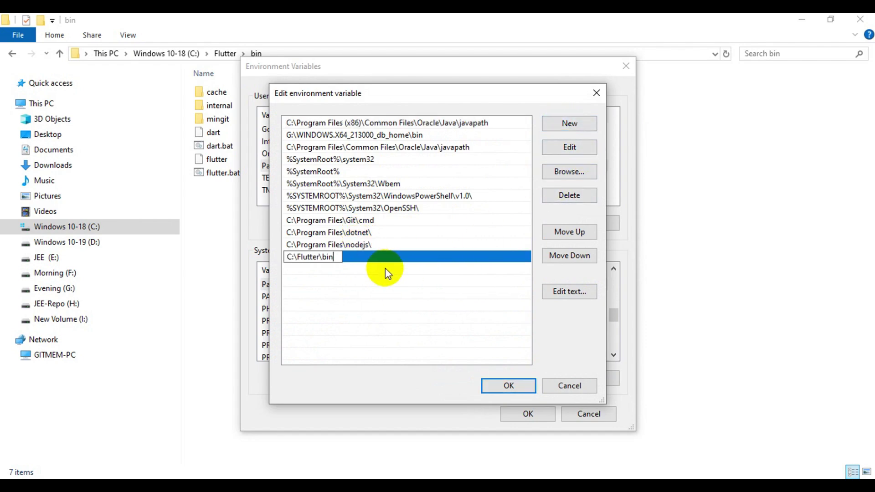
click(506, 385)
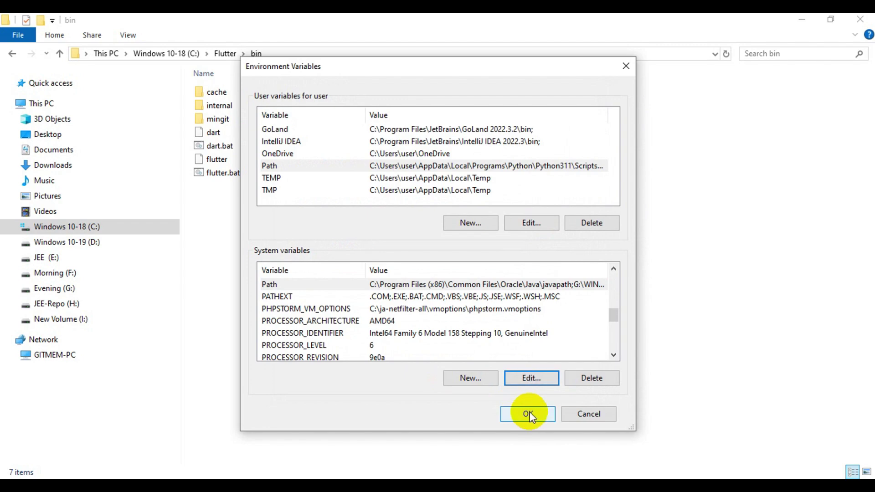
click(527, 413)
click(484, 359)
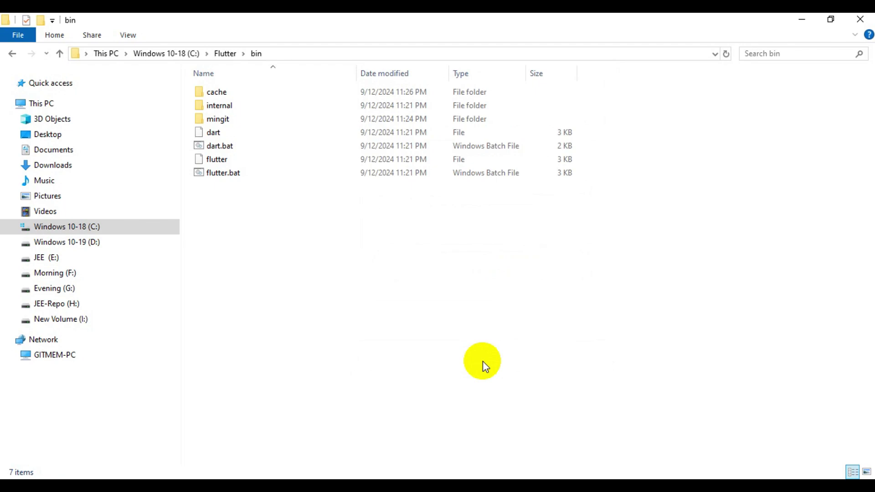
Minimize the open windows to reach the desktop and start a Command Prompt with cmd.
click(802, 19)
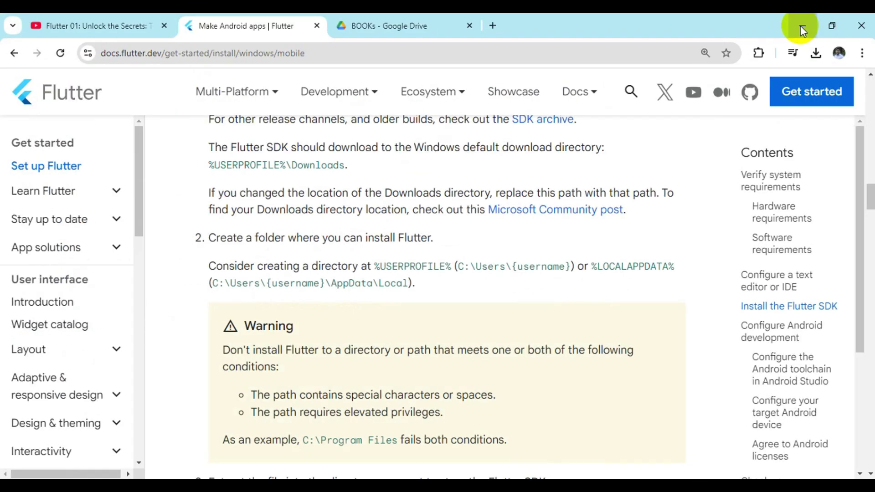
click(800, 25)
click(800, 25)
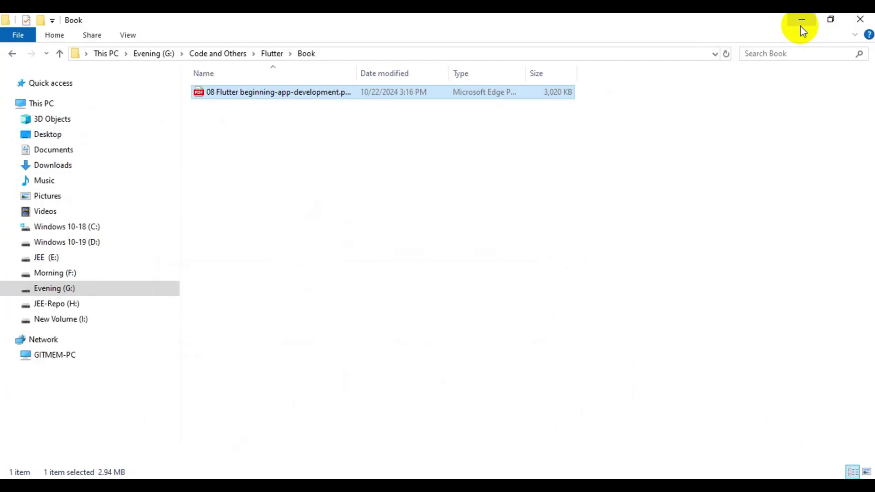
click(800, 25)
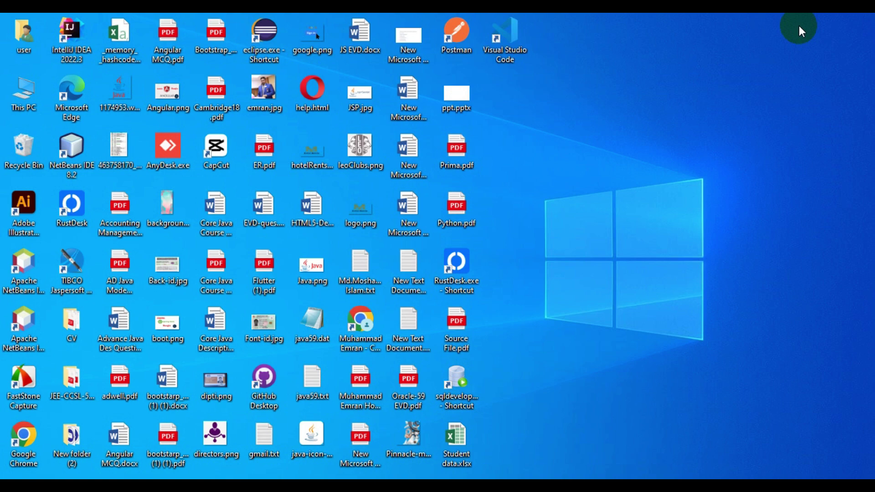
key(super+r)
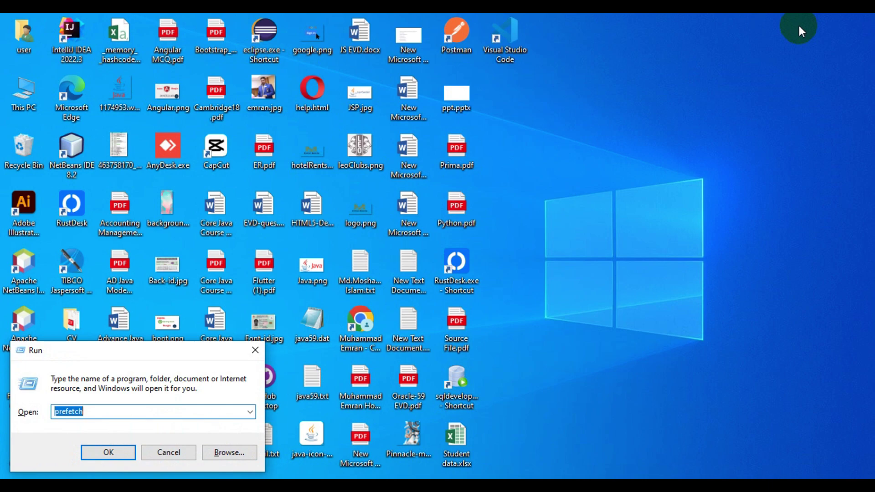
text(cmd)
key(Return)
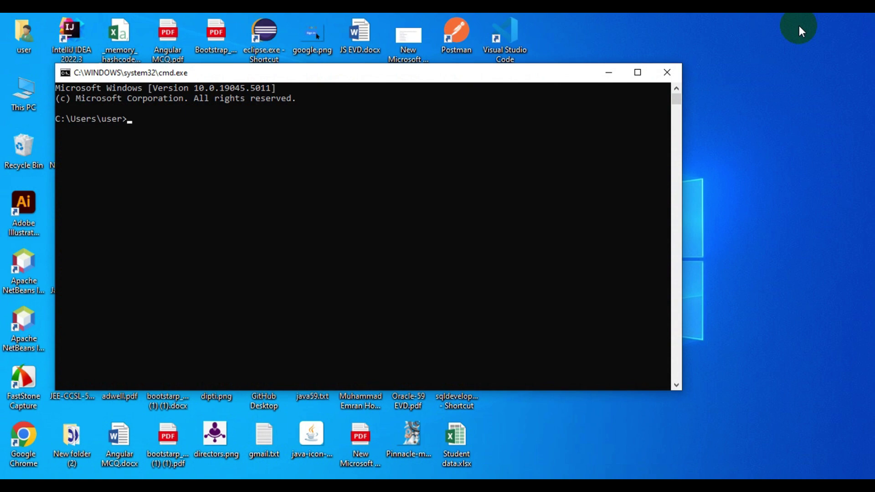
Run flutter doctor and enlarge the console text to read the whole summary.
text(flutter doctor)
key(Return)
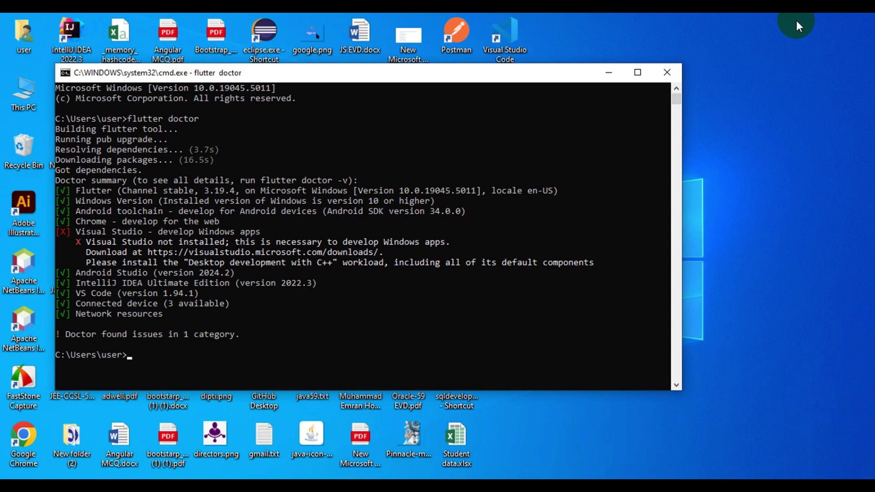
drag(504, 68, 622, 40)
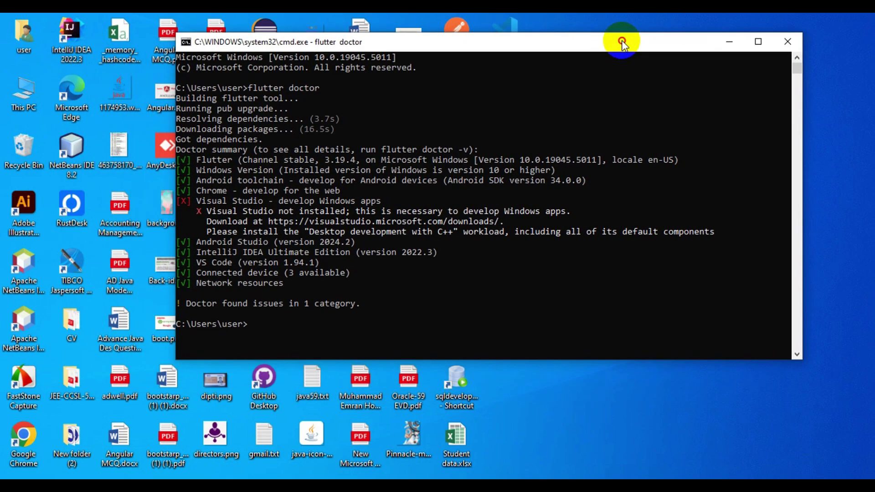
ctrl+scroll(557, 112, up, 3)
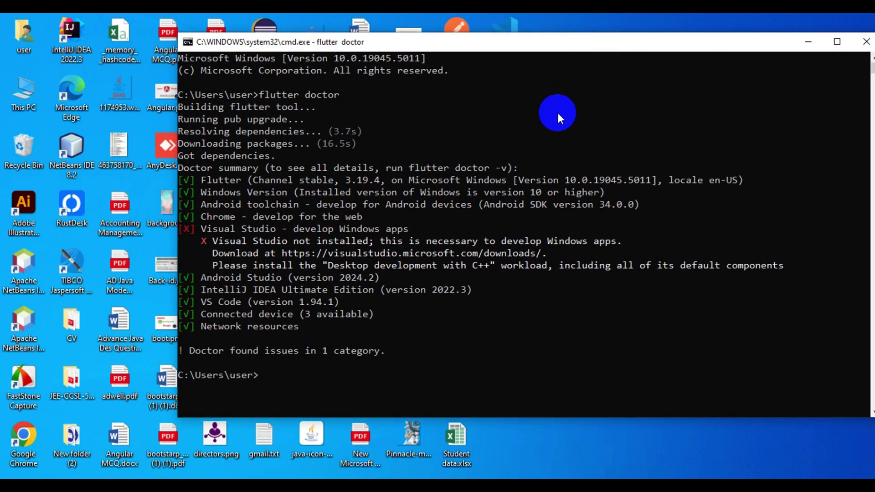
ctrl+scroll(557, 110, up, 1)
drag(465, 49, 402, 30)
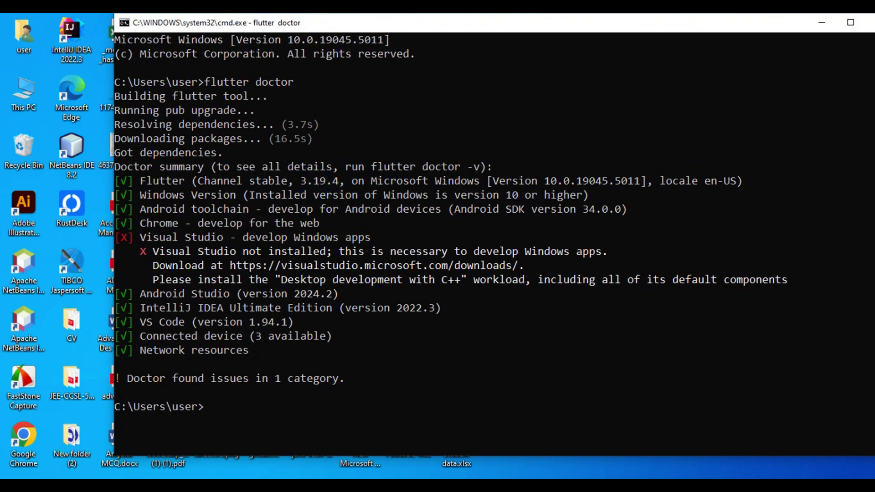
drag(786, 30, 698, 36)
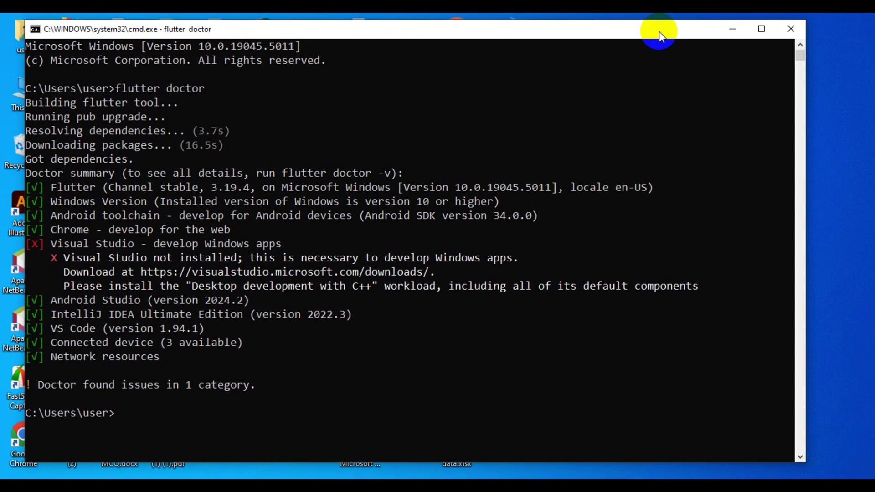
Run flutter doctor again in the same Command Prompt and bring its new summary into view.
click(732, 30)
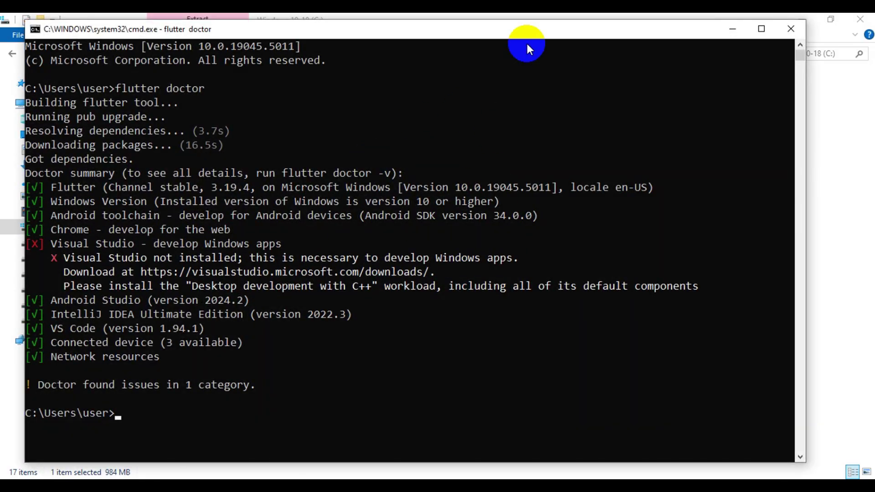
click(514, 38)
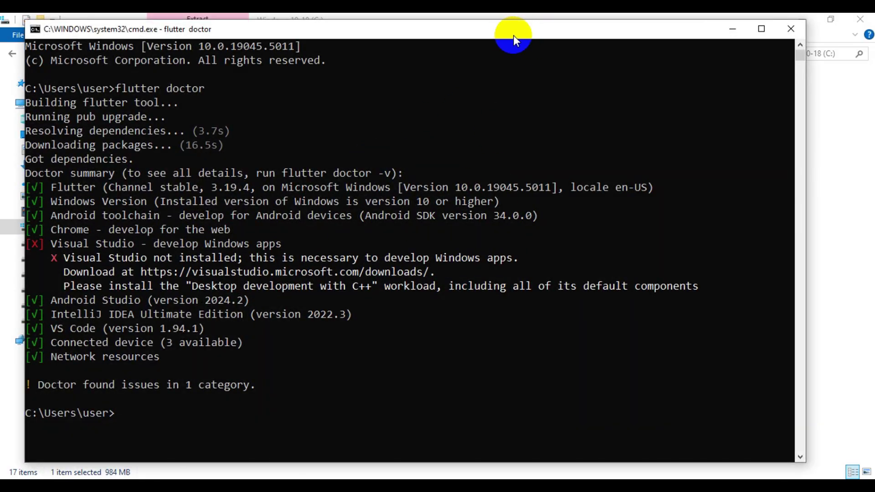
drag(514, 38, 552, 31)
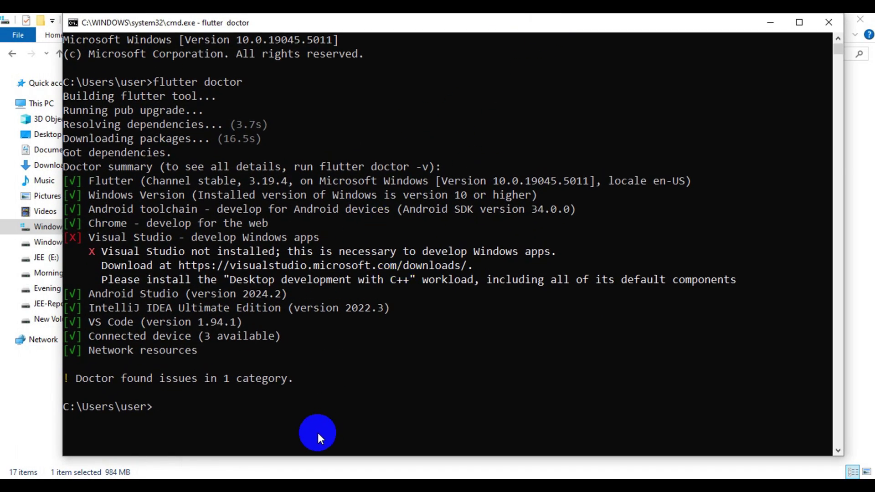
drag(318, 438, 288, 416)
key(Up)
key(Return)
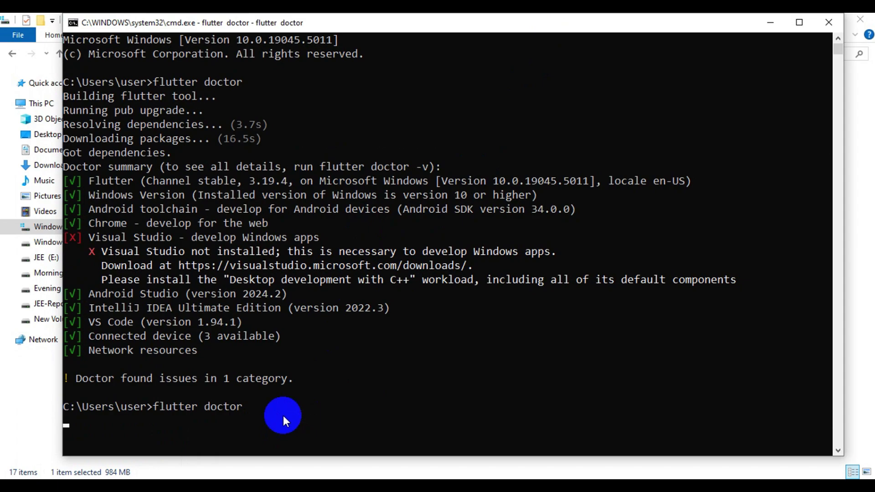
scroll(520, 173, down, 3)
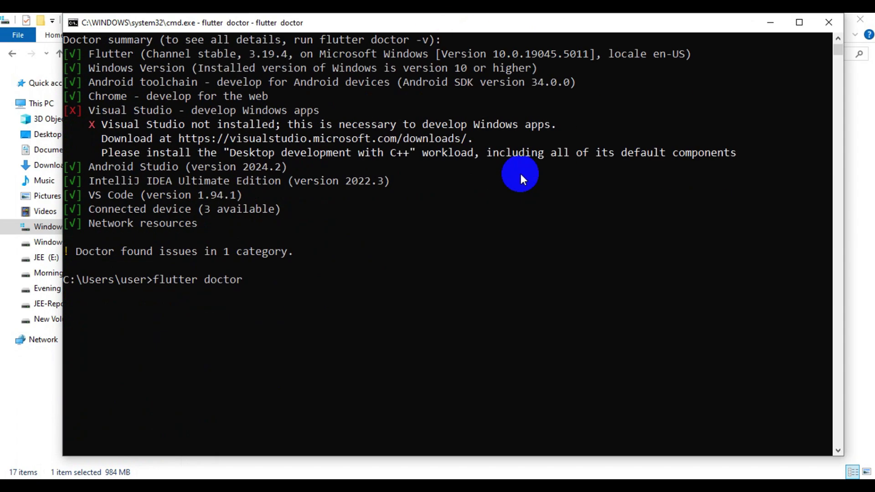
scroll(520, 174, down, 4)
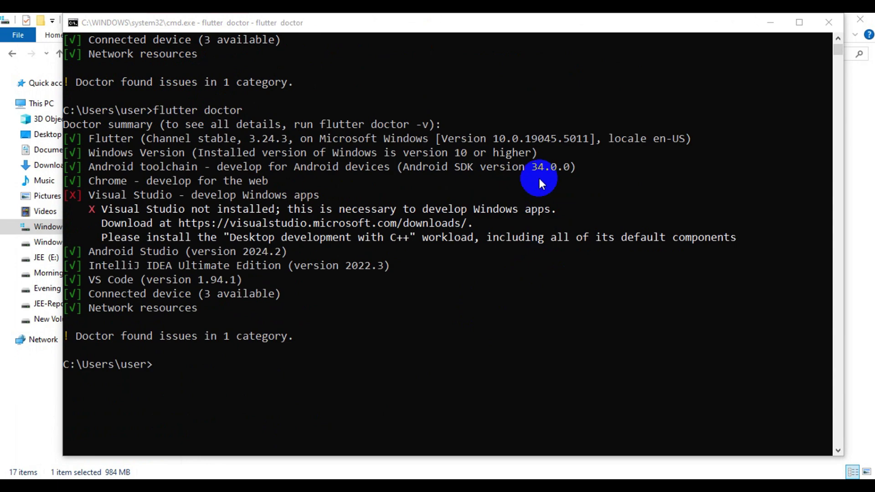
Highlight the Visual Studio message in the latest doctor summary, and its "Desktop development with C++" workload name.
click(246, 137)
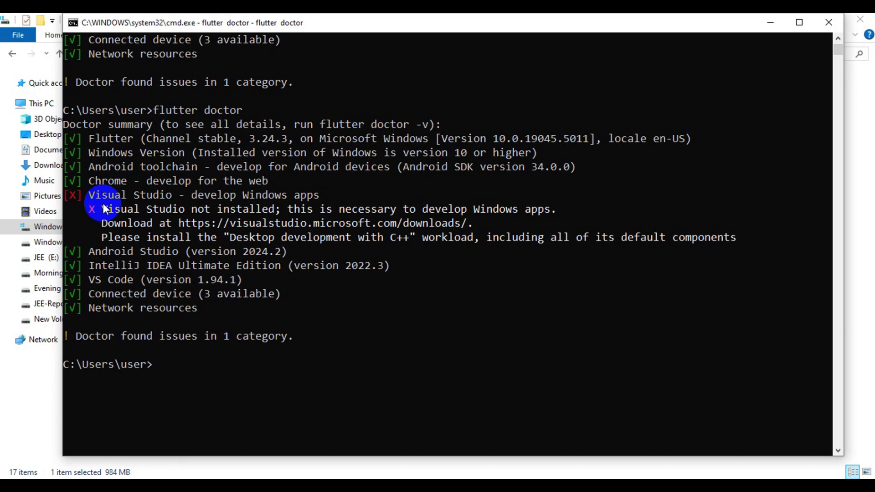
drag(98, 207, 708, 234)
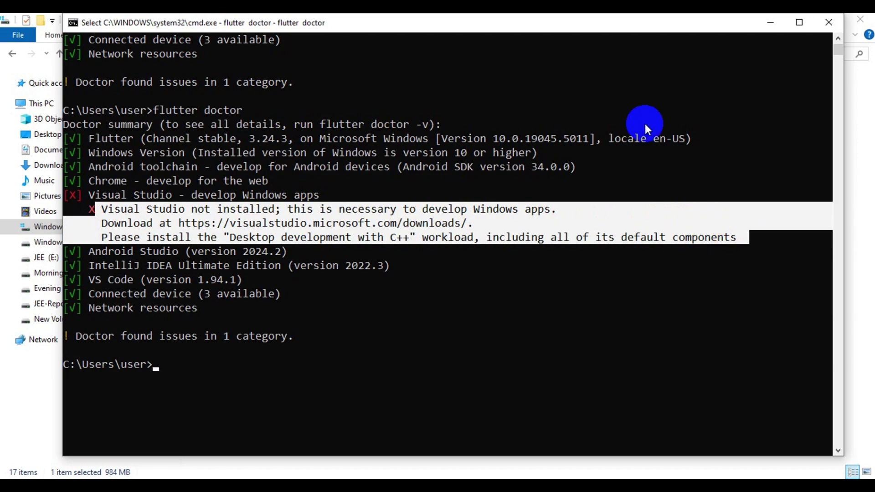
click(284, 278)
click(233, 238)
drag(234, 240, 326, 242)
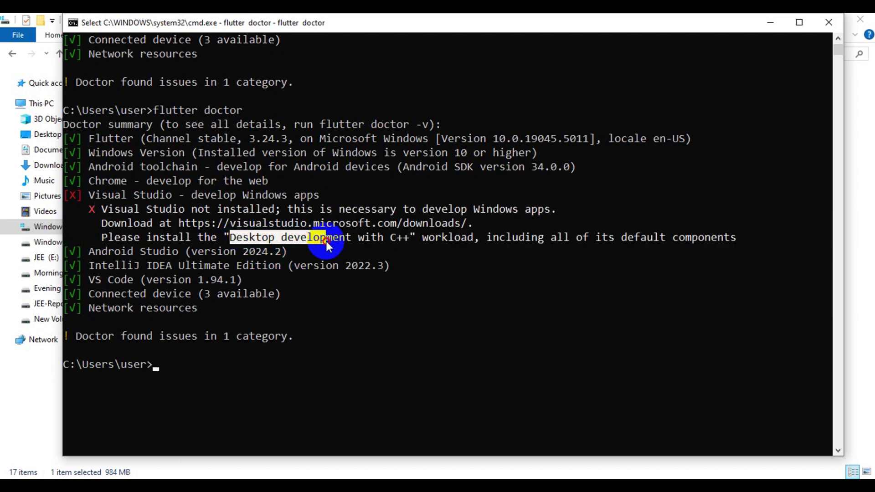
drag(399, 242, 409, 241)
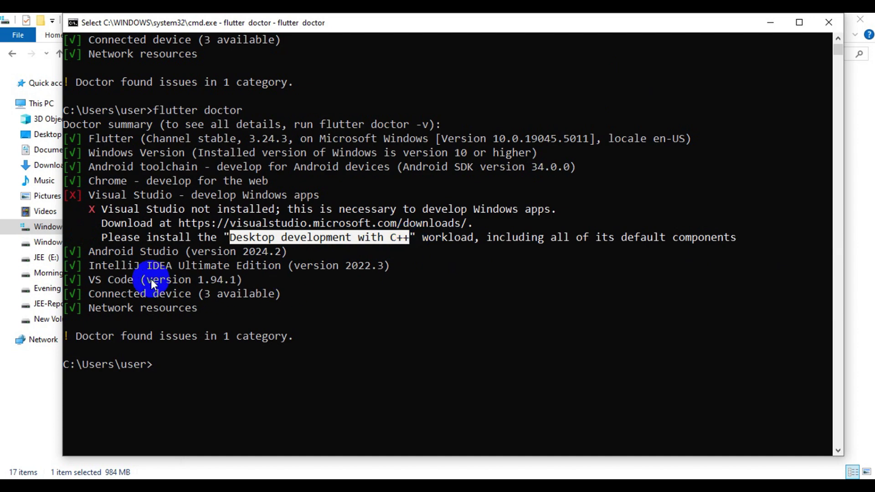
Highlight the Android Studio, IntelliJ IDEA, connected device and network resources lines in the doctor summary one after another.
drag(92, 253, 291, 250)
drag(91, 266, 360, 264)
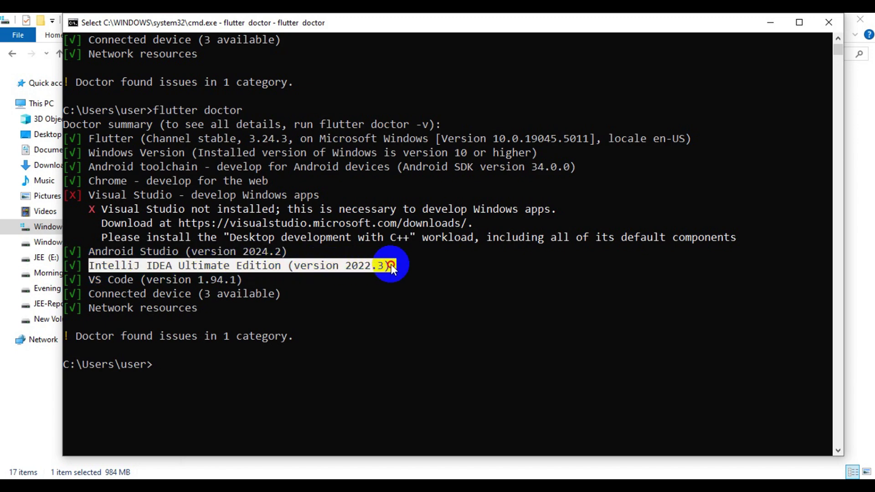
drag(91, 281, 291, 291)
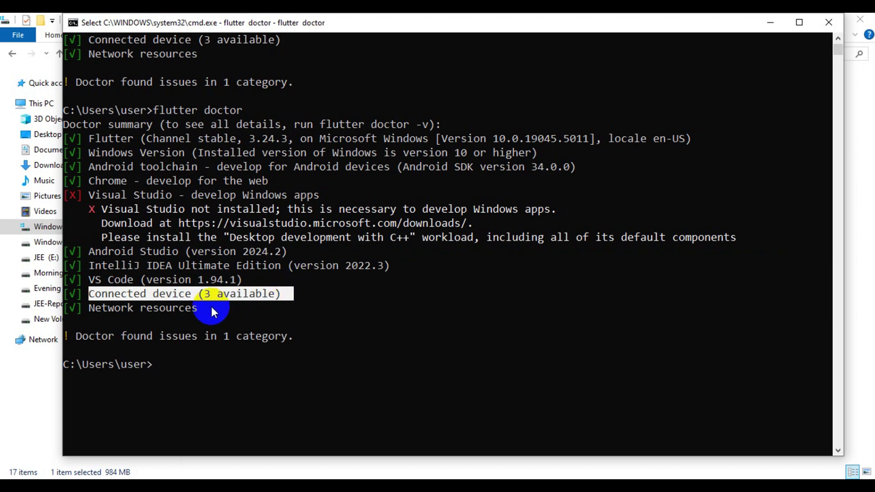
drag(87, 309, 203, 308)
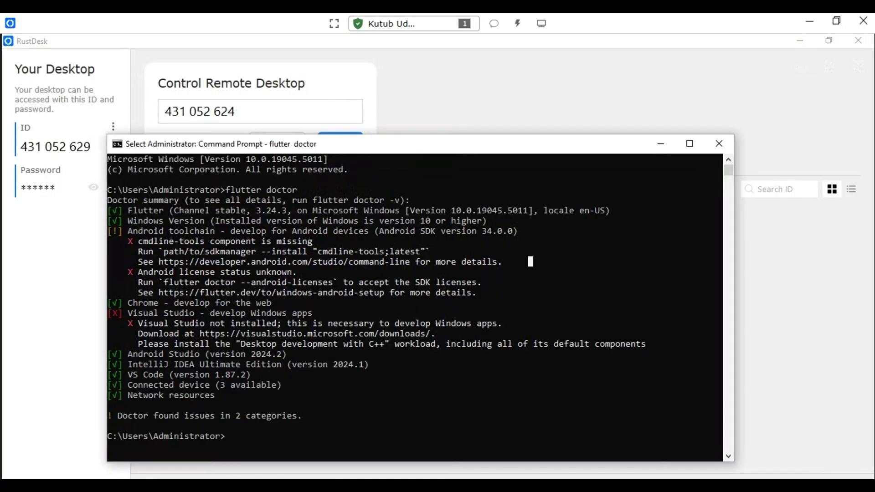
Reposition the administrator Command Prompt and highlight the sdkmanager --install "cmdline-tools;latest" suggestion in its doctor summary.
drag(445, 145, 482, 67)
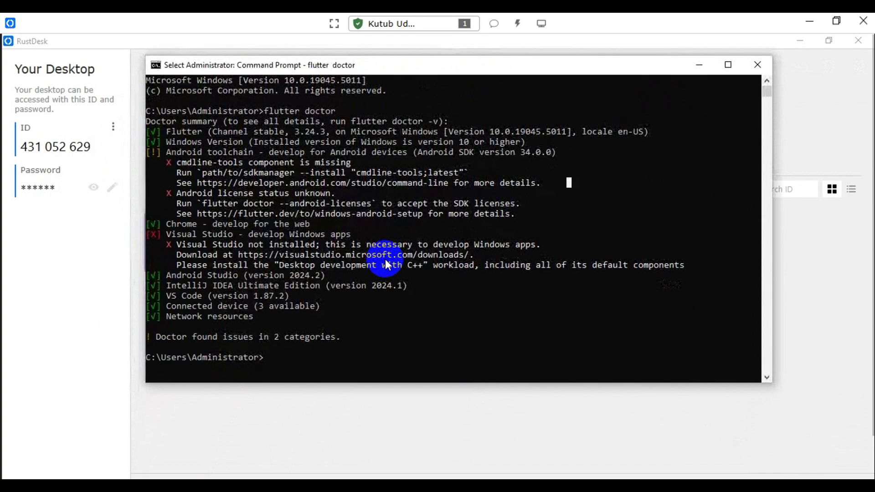
drag(358, 176, 458, 178)
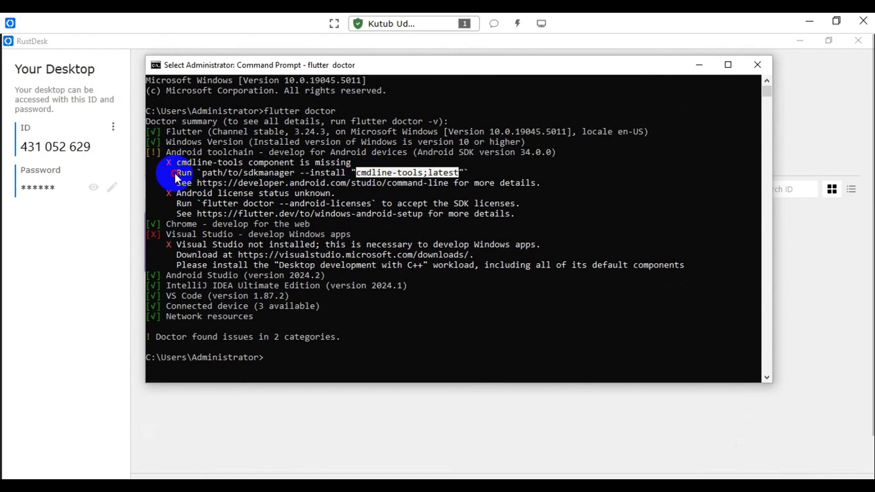
drag(173, 173, 464, 176)
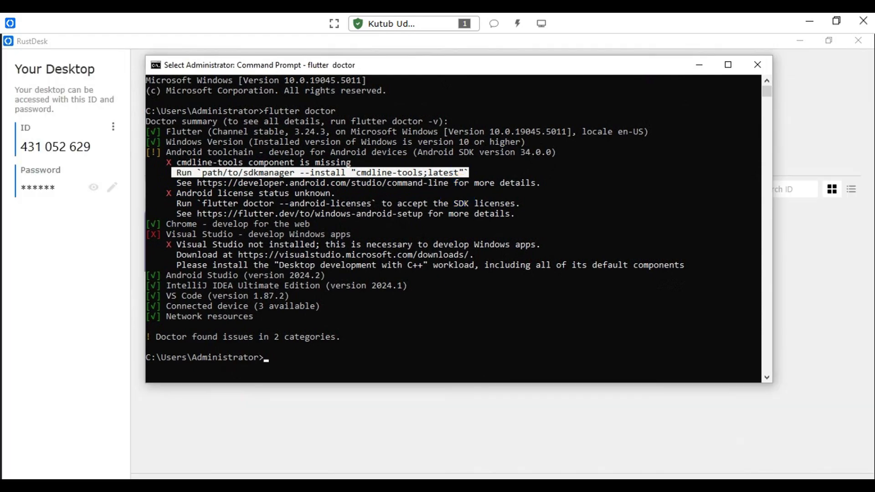
Switch to Android Studio and show the available SDK Tools in the SDK Manager.
key(alt+Tab)
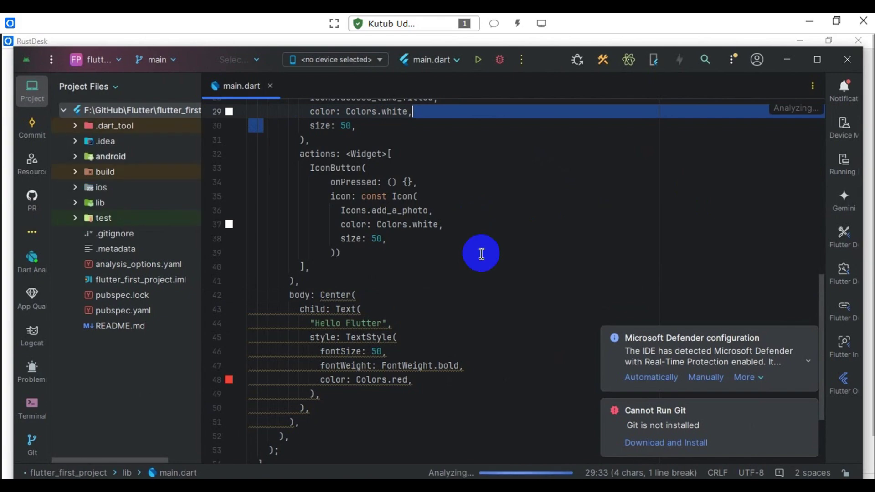
click(733, 59)
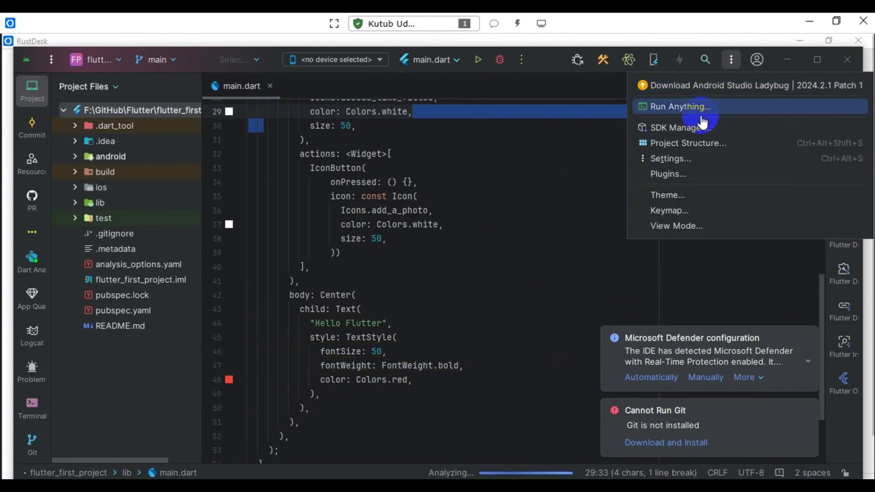
click(678, 133)
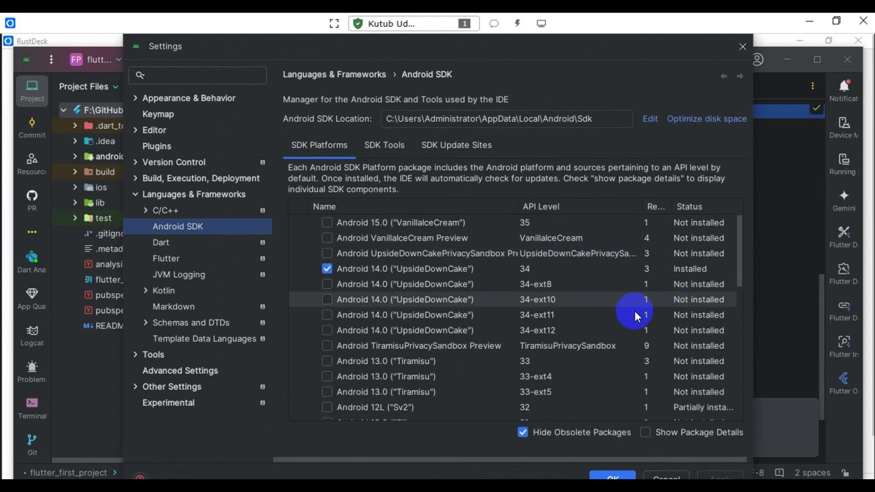
click(384, 150)
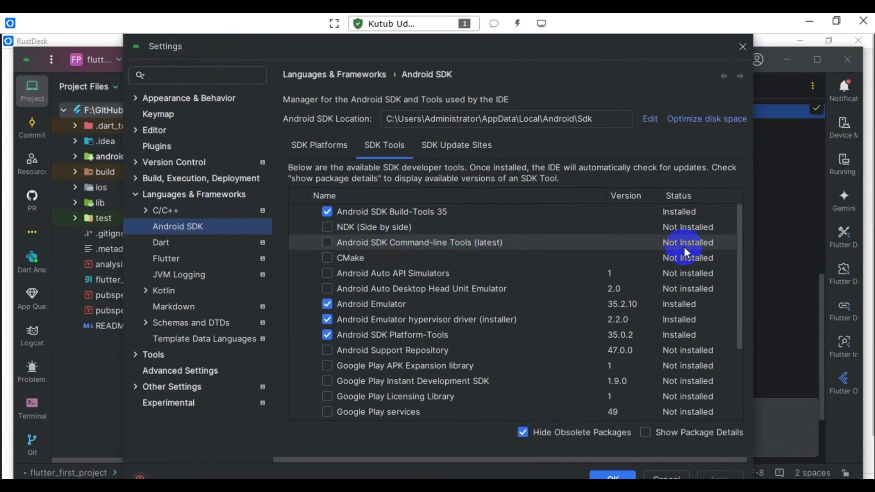
Select Android SDK Command-line Tools (latest) and start installing it.
click(327, 242)
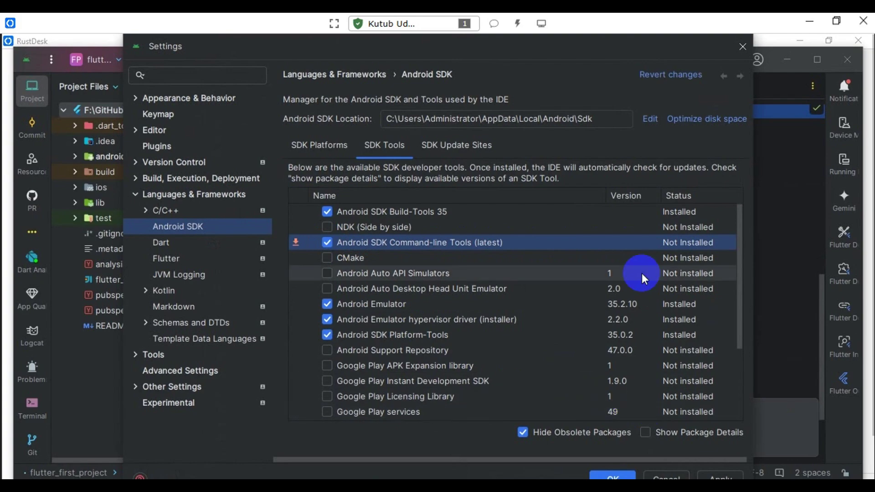
scroll(642, 273, down, 3)
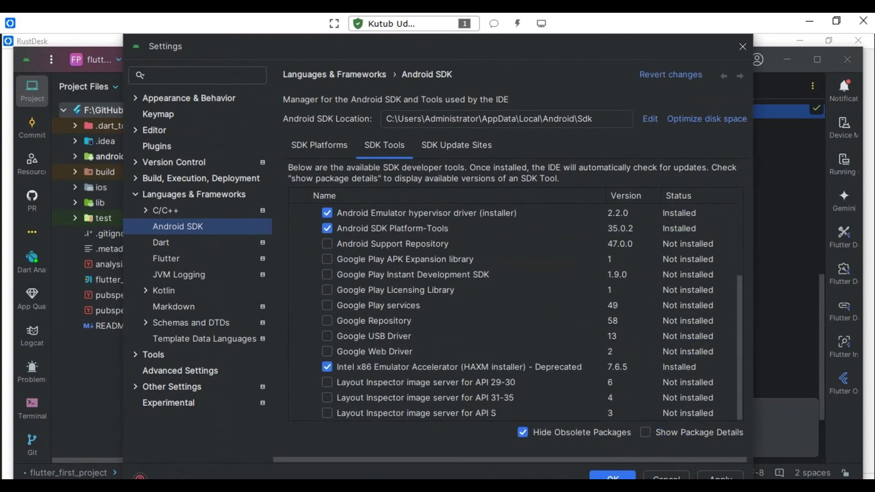
click(611, 476)
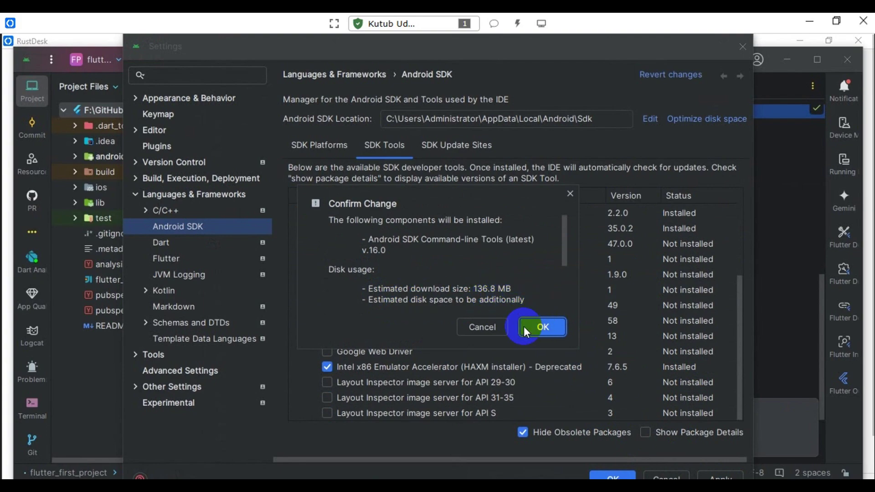
click(540, 327)
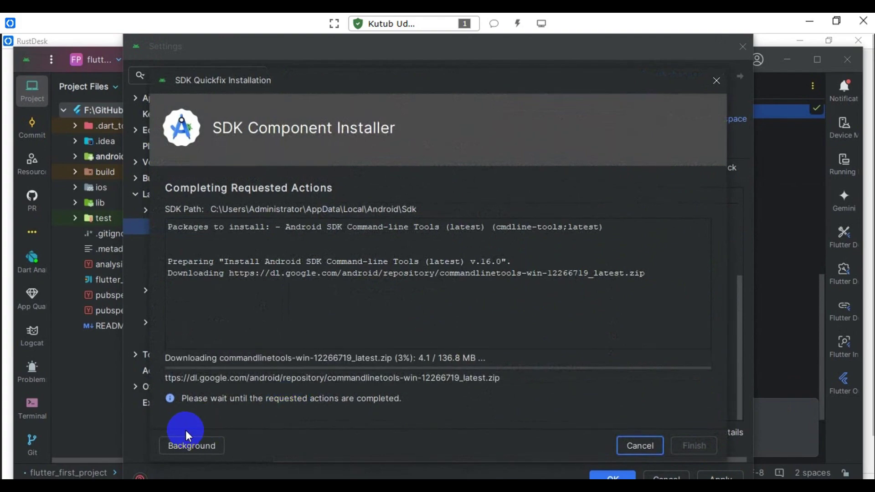
Switch to the Command Prompt, copy flutter doctor --android-licenses from the doctor summary and try to run it.
key(alt+Tab)
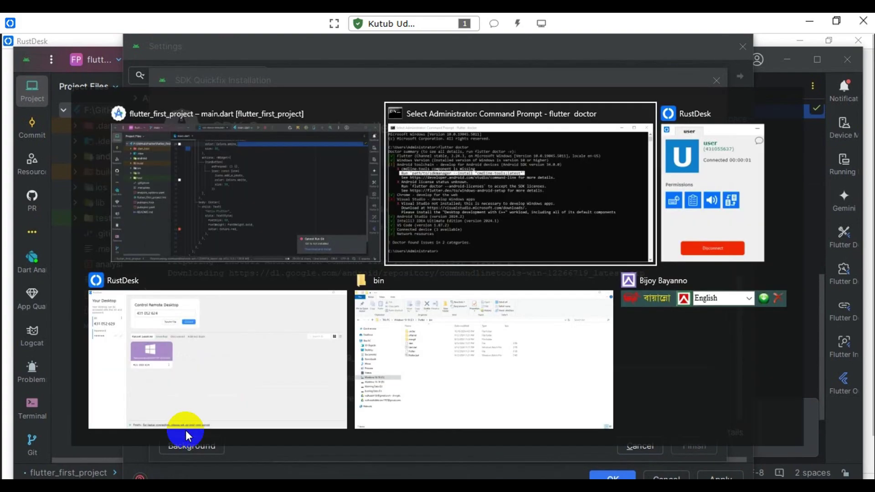
click(493, 160)
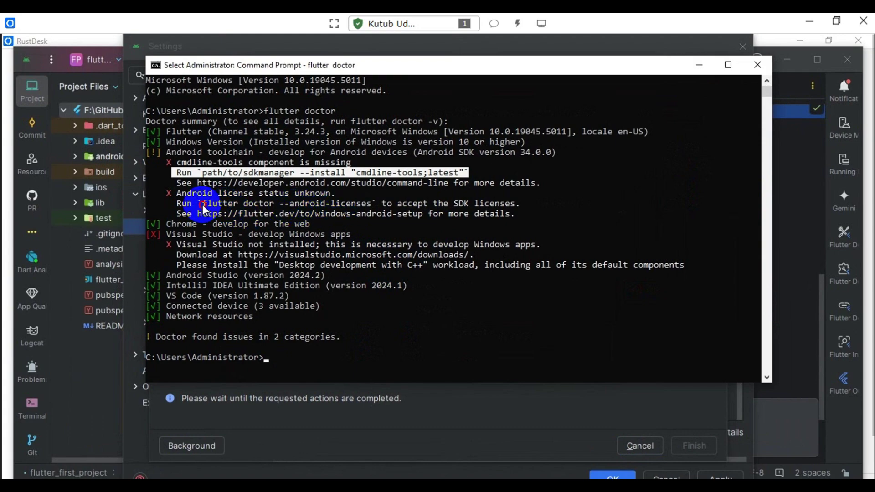
drag(198, 204, 372, 209)
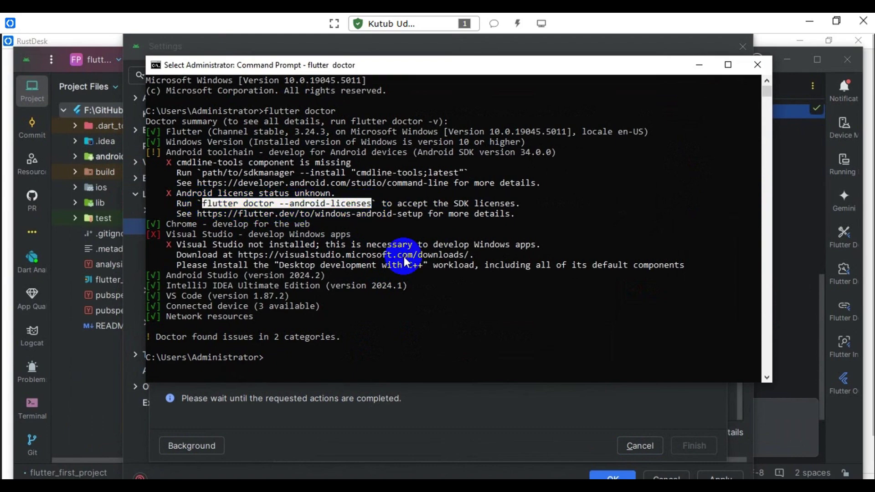
key(ctrl+c)
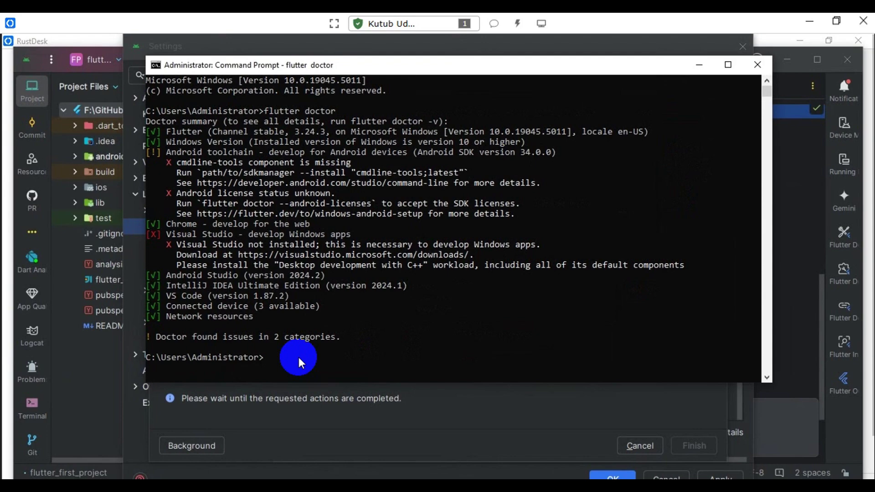
scroll(299, 357, down, 2)
right_click(289, 301)
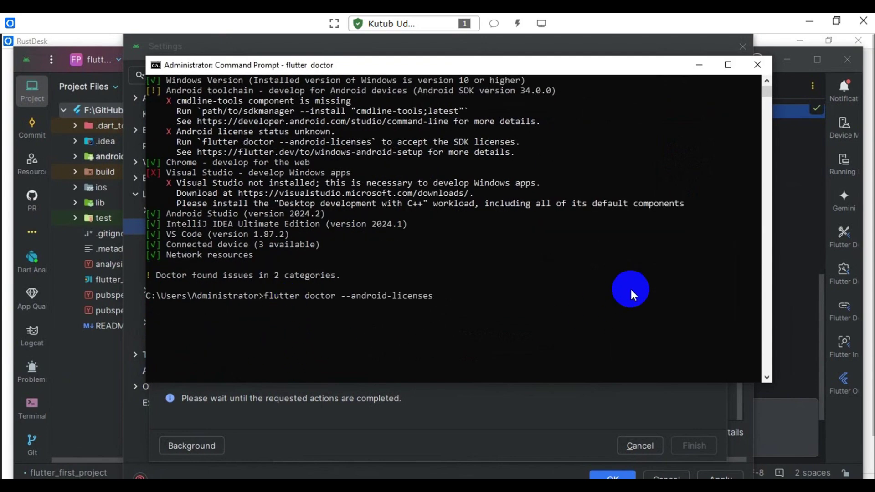
key(Return)
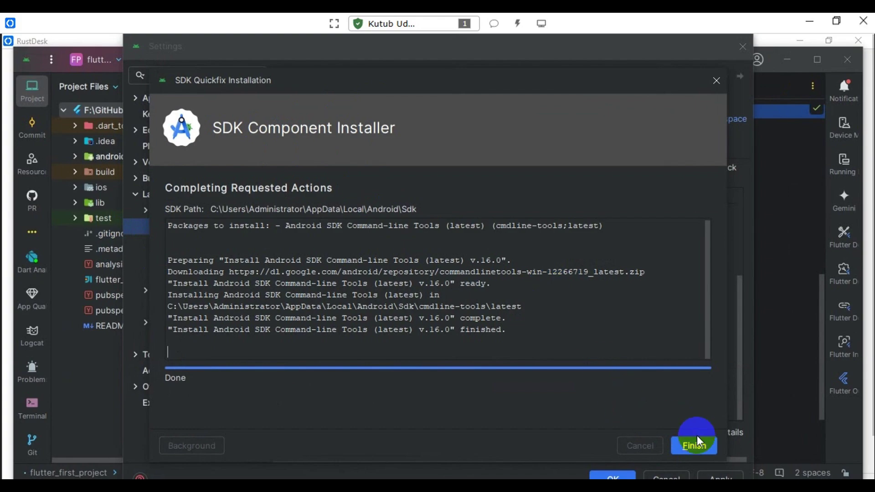
Finish the SDK component installer and re-enter flutter doctor --android-licenses in the Command Prompt without running it.
click(694, 445)
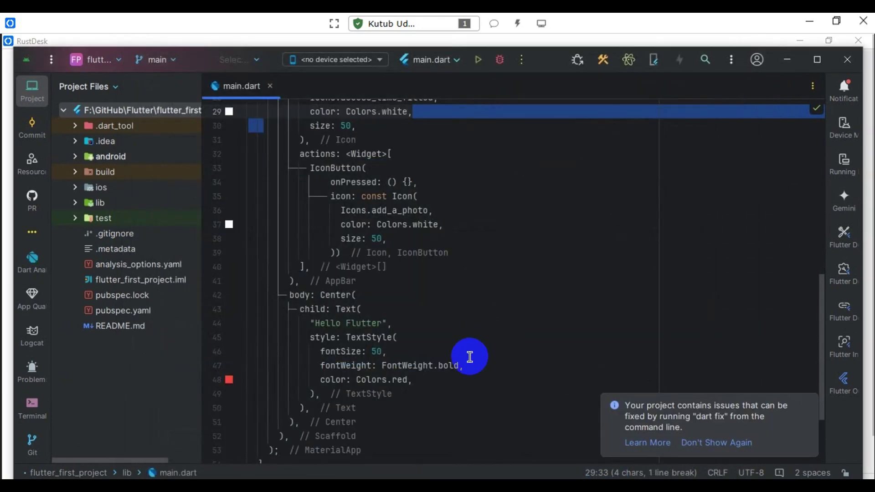
key(super+Tab)
click(532, 207)
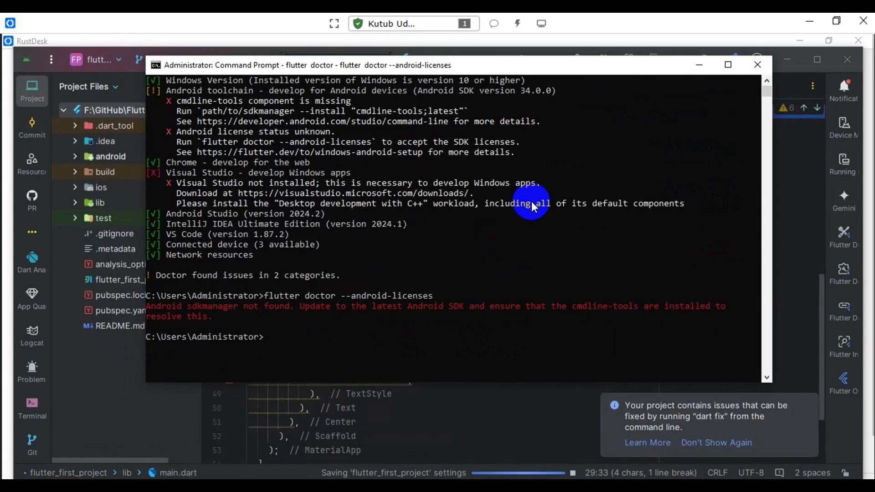
key(Up)
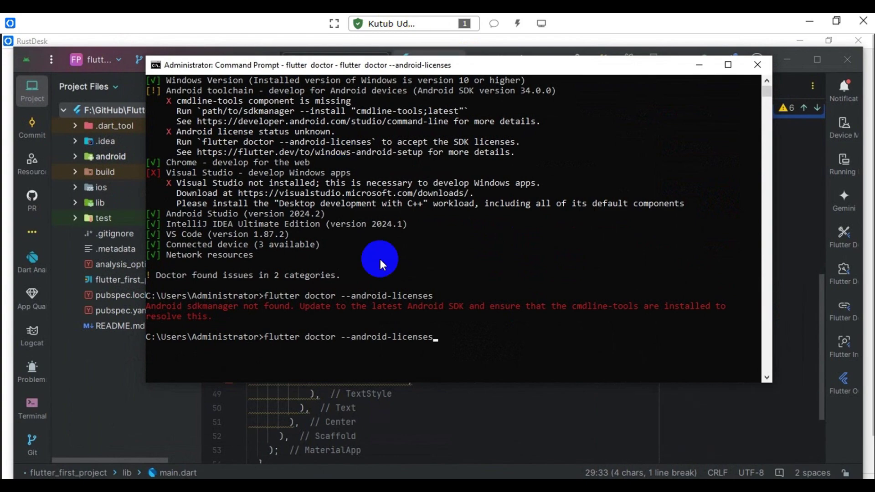
Highlight the android-licenses option in the pending command at the Command Prompt.
click(486, 319)
key(Escape)
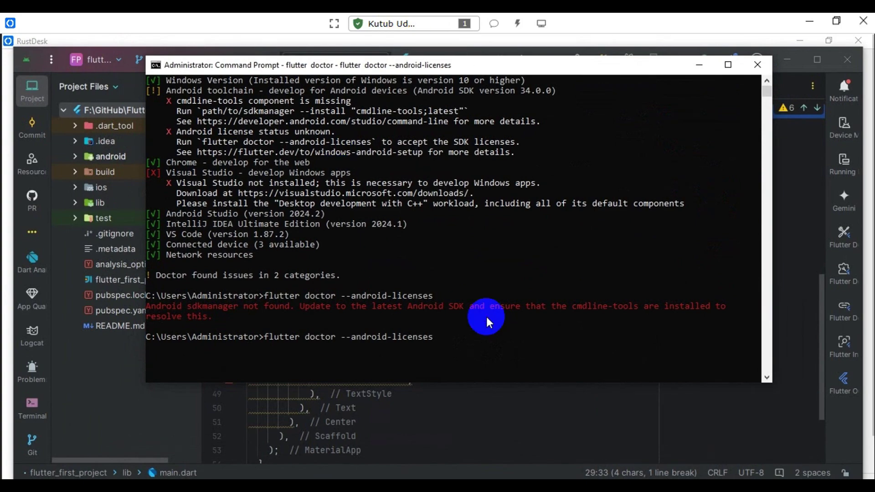
scroll(487, 322, down, 2)
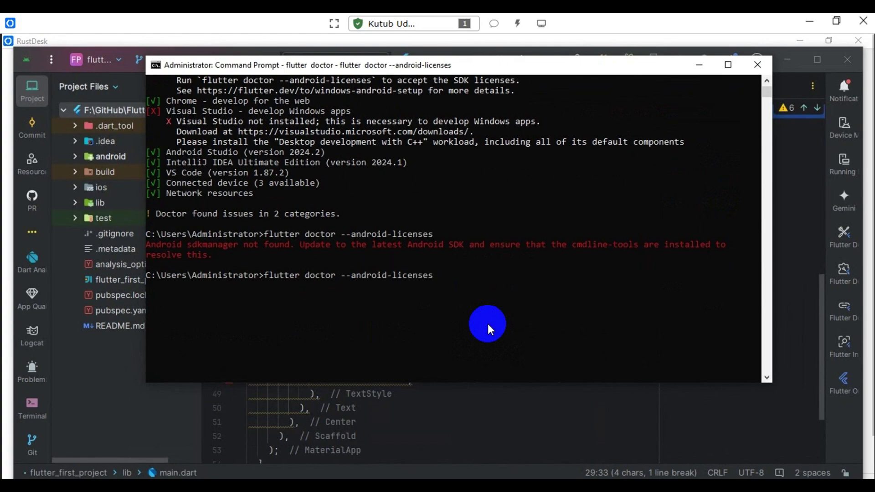
click(458, 276)
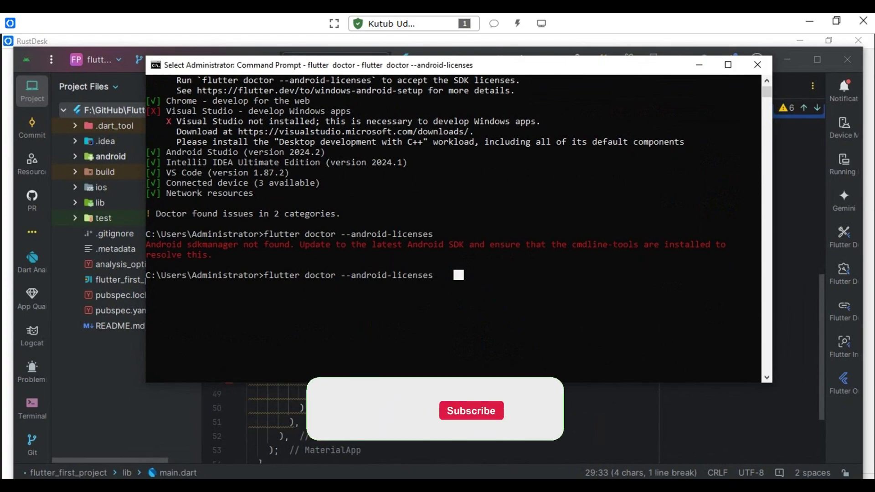
key(Escape)
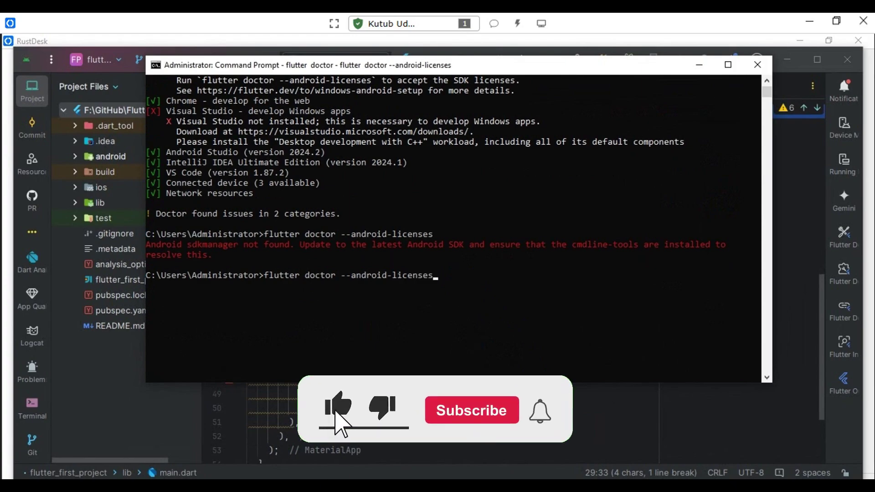
click(446, 275)
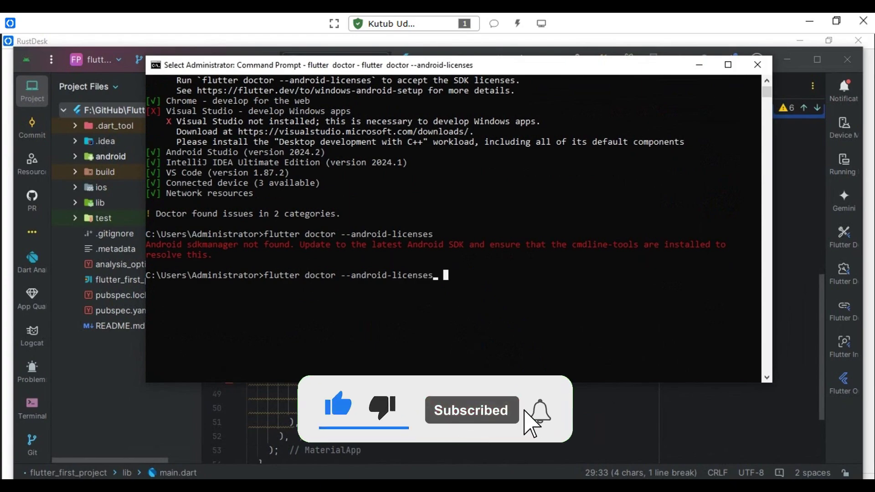
scroll(453, 228, up, 3)
scroll(454, 228, down, 2)
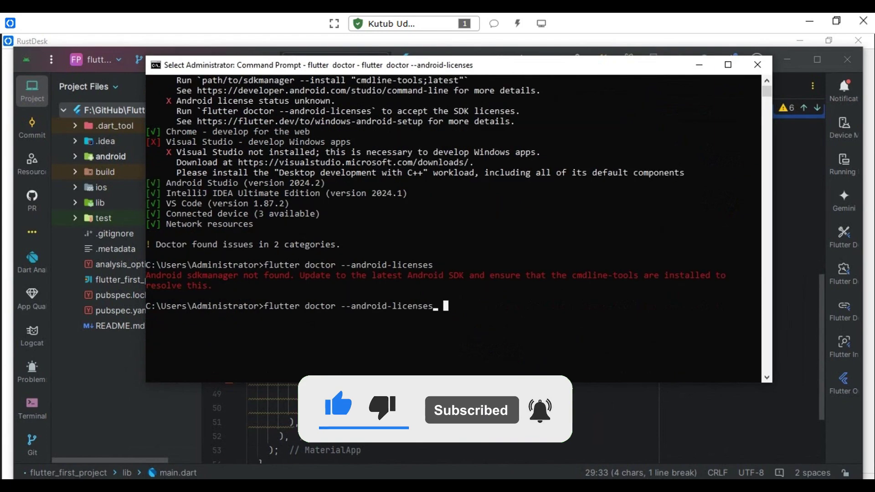
drag(351, 306, 437, 307)
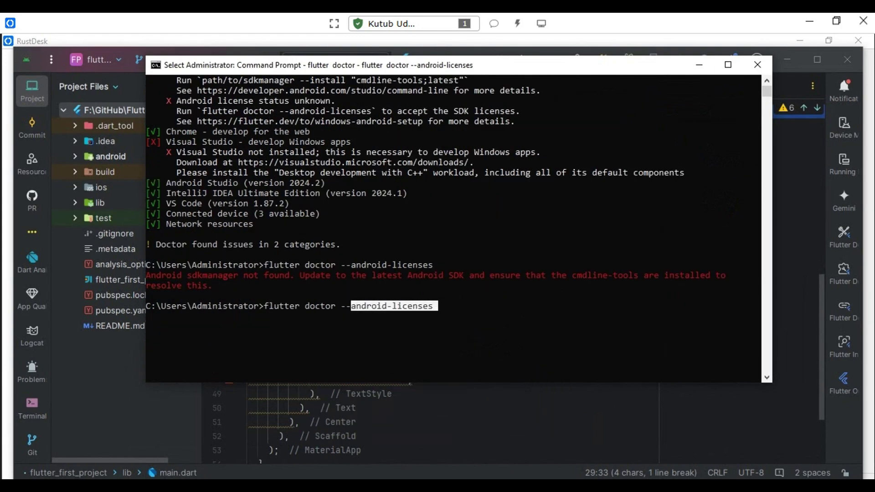